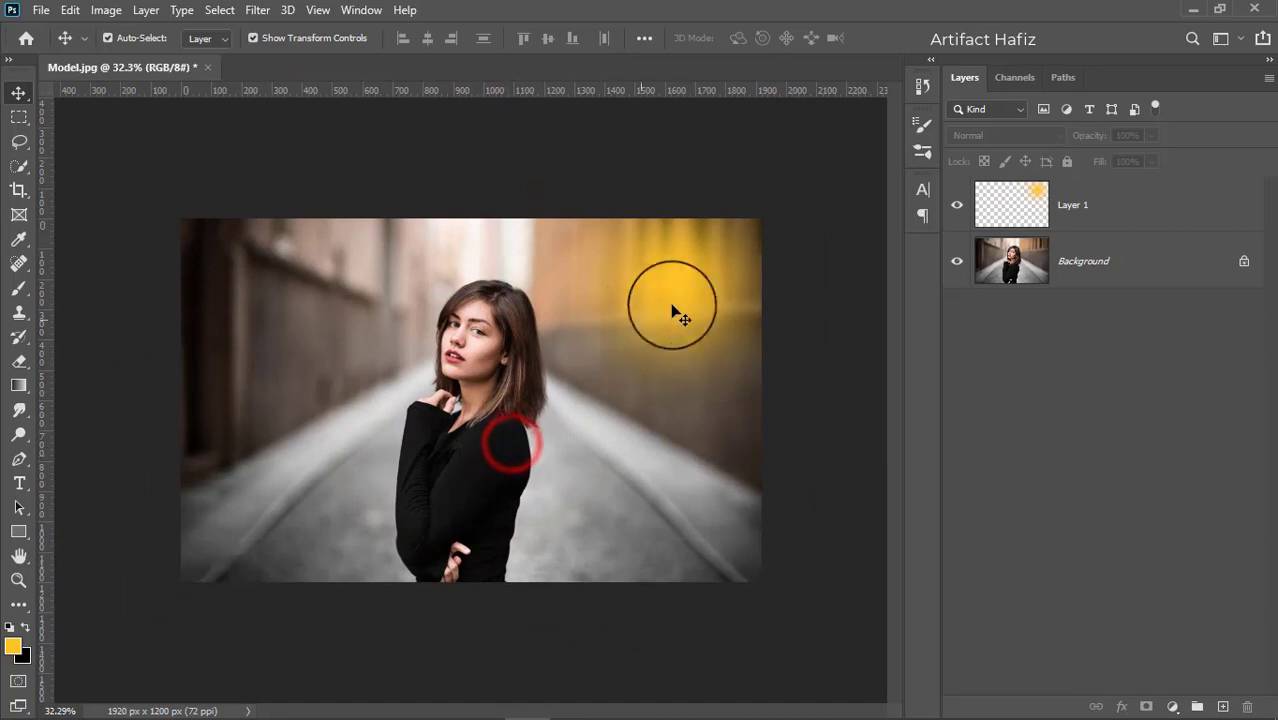
Step: Enlarge the yellow glow on Layer 1 to about 174% and position it over the wall beside the woman's hair
{"action": "left_click", "coordinate": [688, 288]}
{"action": "left_click", "coordinate": [508, 453]}
{"action": "left_click_drag", "start_coordinate": [413, 563], "coordinate": [248, 702]}
{"action": "left_click_drag", "start_coordinate": [402, 522], "coordinate": [498, 453]}
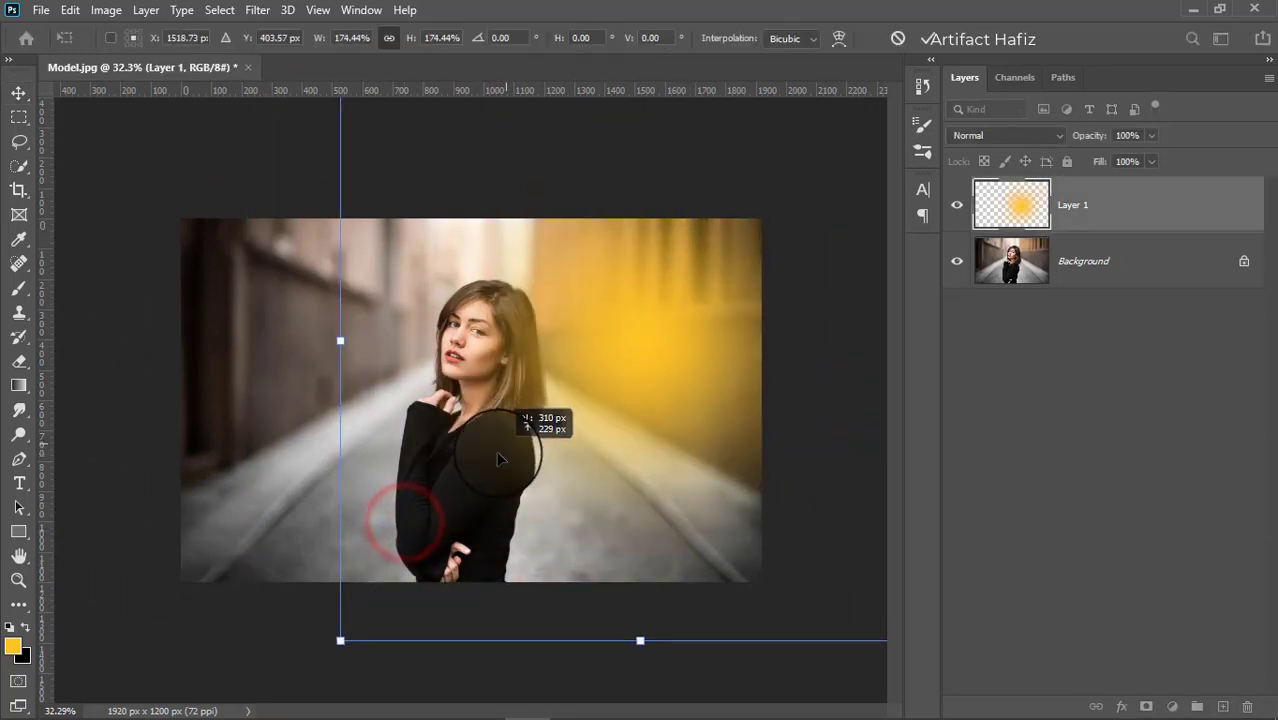
{"action": "key", "text": "ctrl+0"}
{"action": "left_click", "coordinate": [928, 38]}
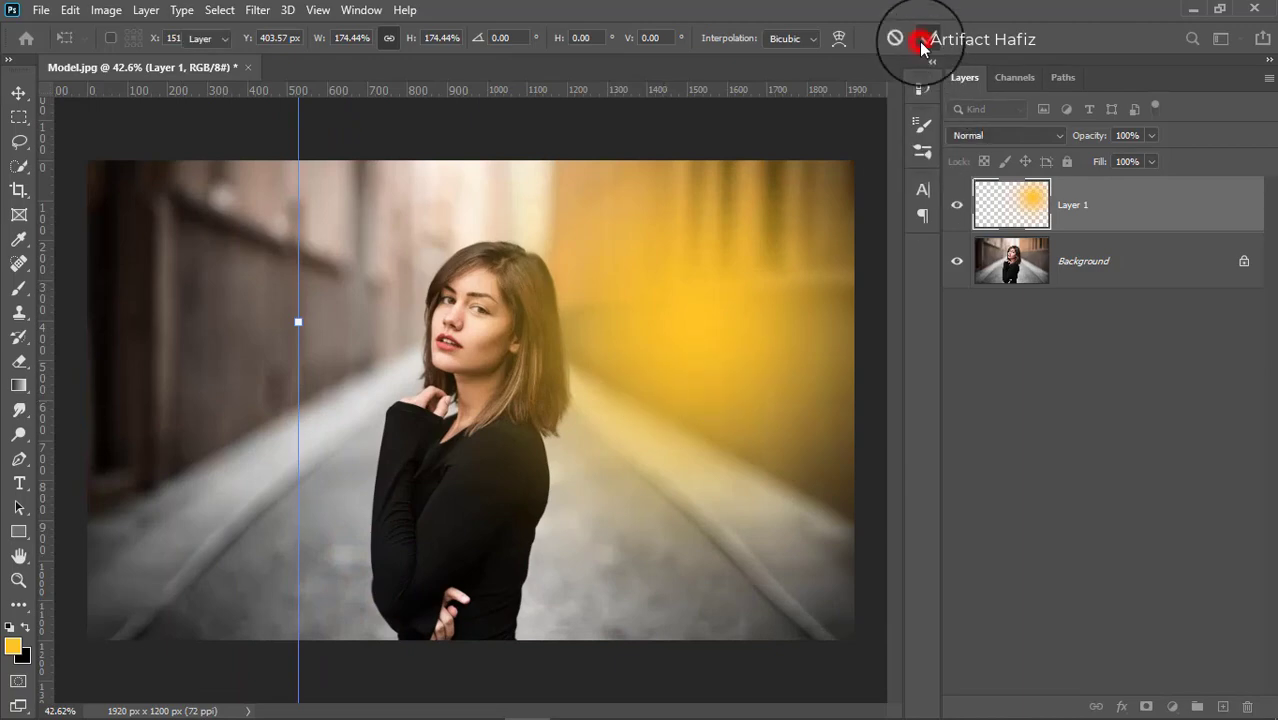
Step: Set the blend mode of Layer 1 to Screen
{"action": "left_click", "coordinate": [1008, 136]}
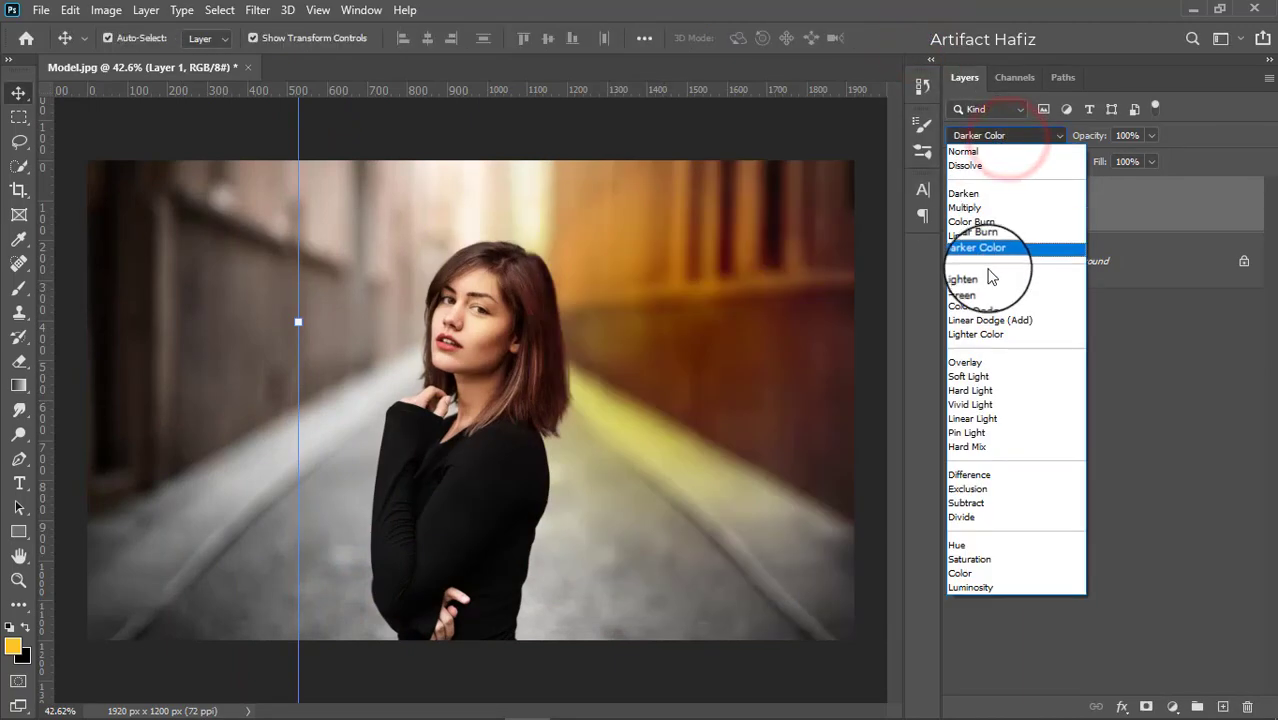
{"action": "left_click", "coordinate": [980, 292]}
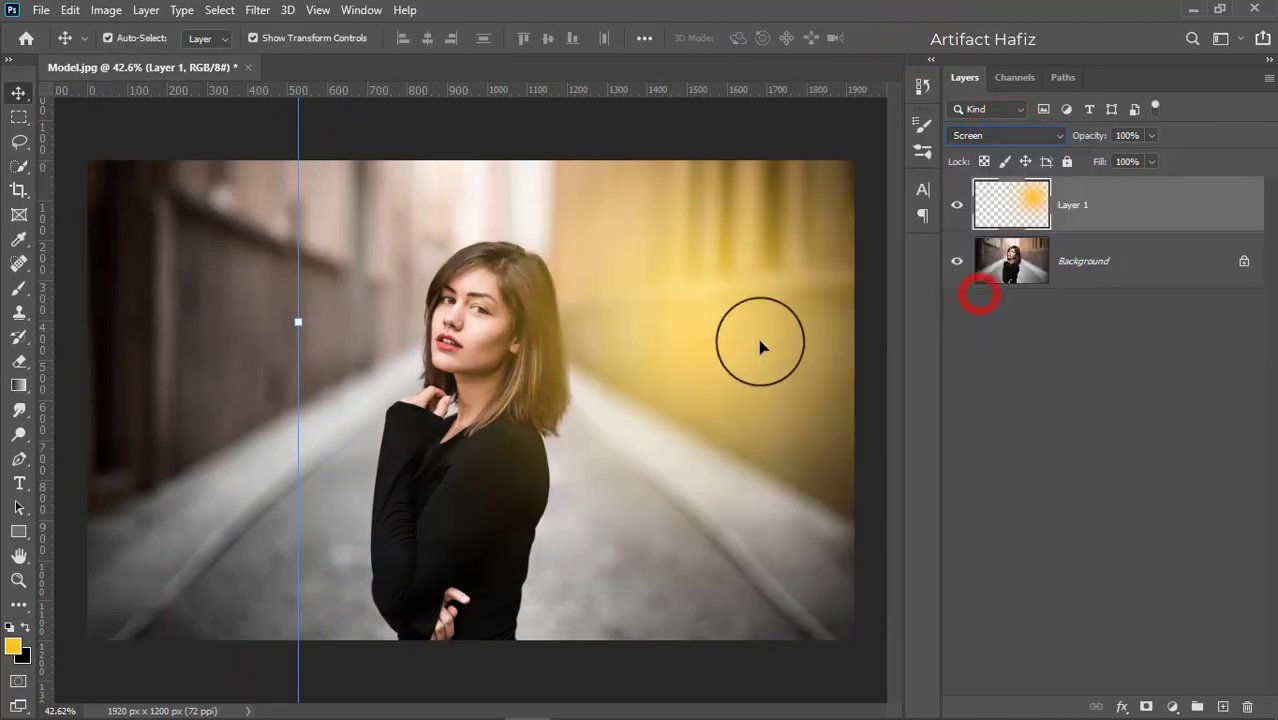
{"action": "left_click", "coordinate": [729, 341]}
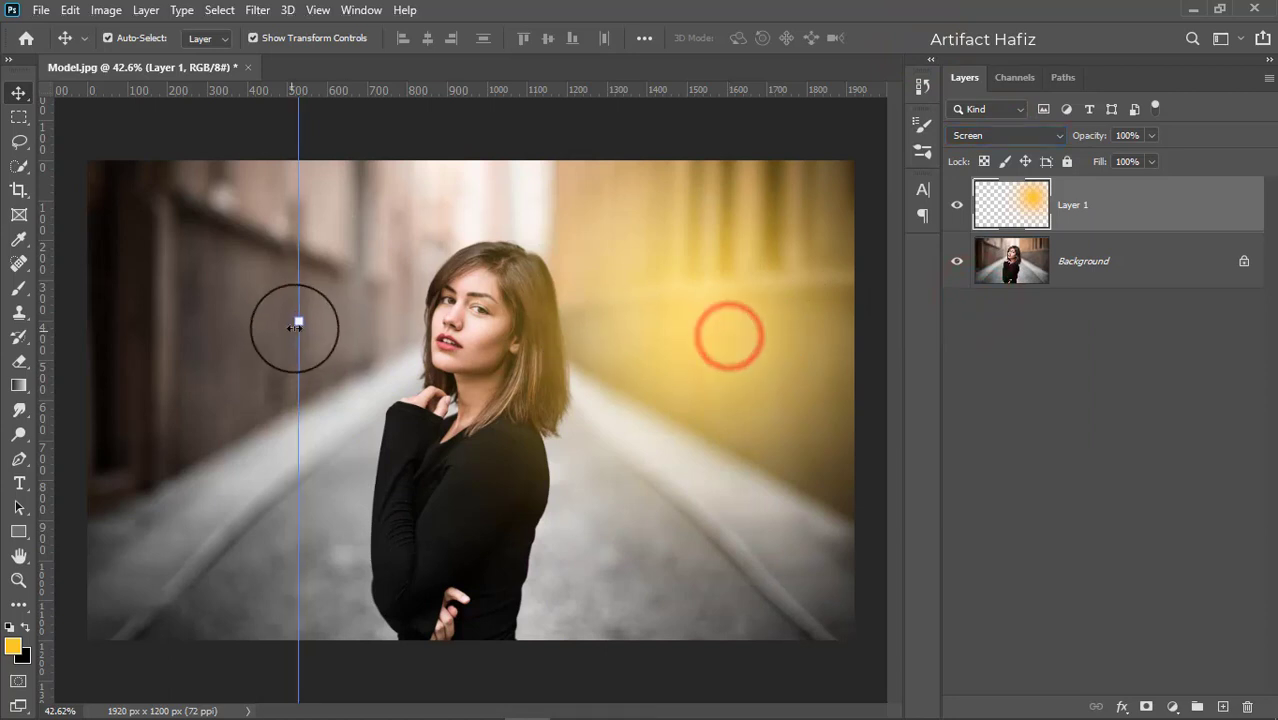
Step: Enlarge the yellow glow by about 119% and shift it toward the photo's upper-right corner
{"action": "left_click_drag", "start_coordinate": [298, 321], "coordinate": [148, 321]}
{"action": "left_click_drag", "start_coordinate": [770, 377], "coordinate": [805, 307]}
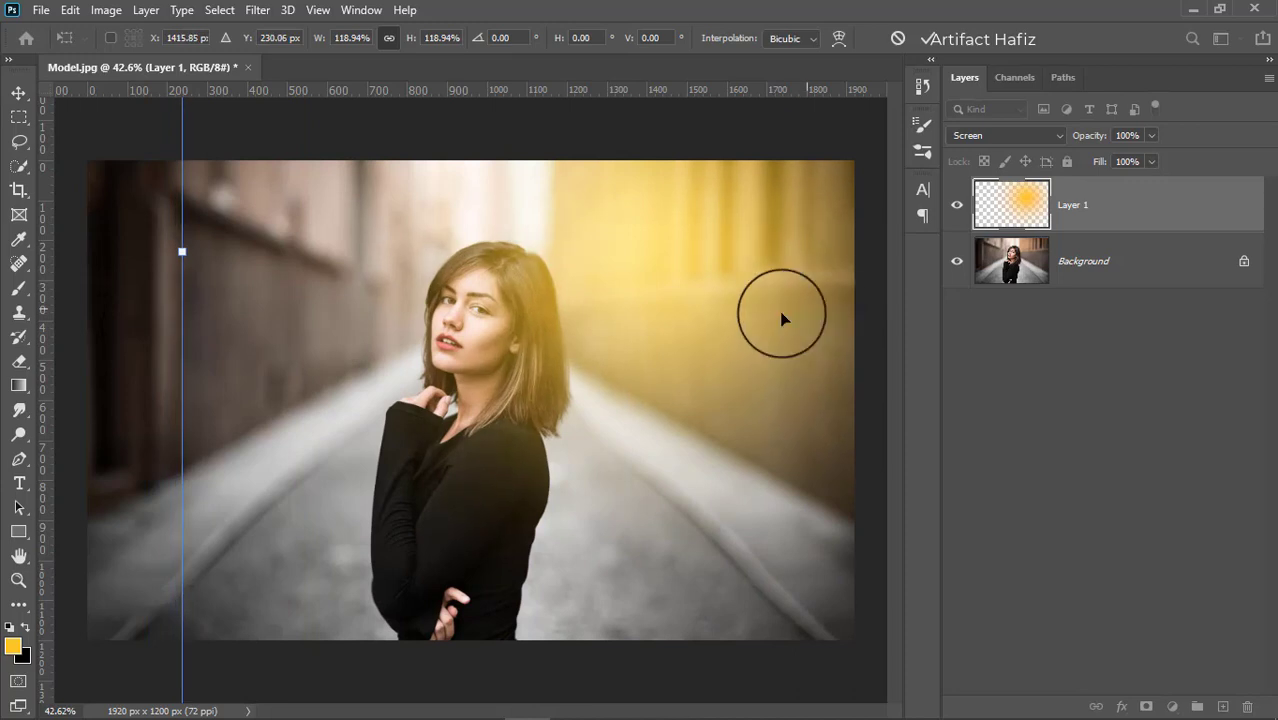
{"action": "scroll", "coordinate": [746, 319], "scroll_direction": "down", "scroll_amount": 2}
{"action": "scroll", "coordinate": [680, 326], "scroll_direction": "up", "scroll_amount": 1}
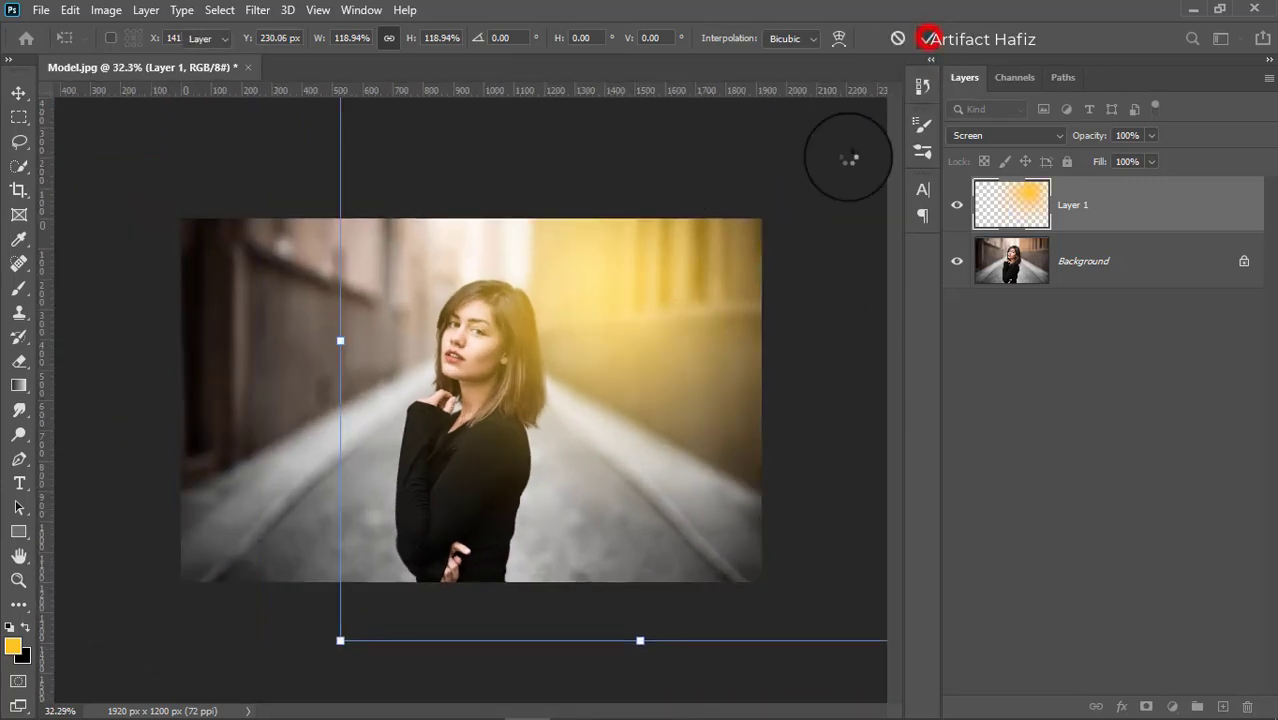
{"action": "left_click", "coordinate": [925, 38]}
Step: Add a new empty layer above Layer 1
{"action": "left_click", "coordinate": [1107, 204]}
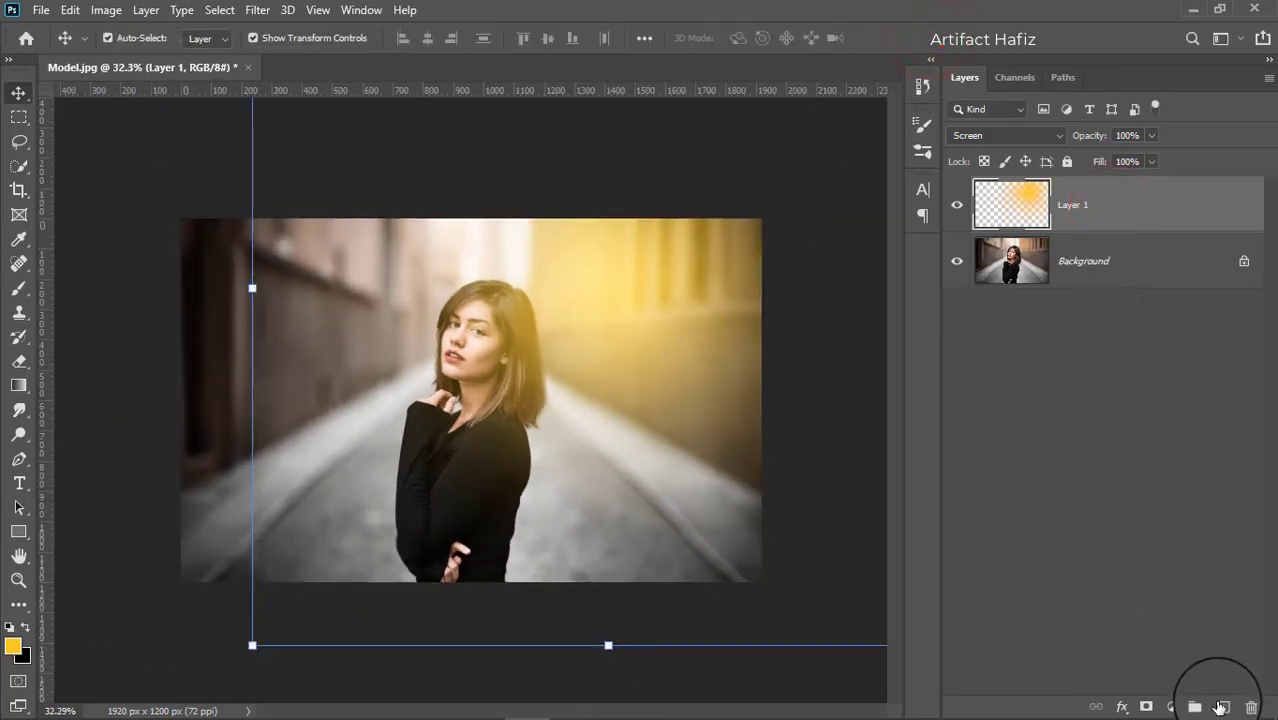
{"action": "left_click", "coordinate": [1219, 707]}
{"action": "left_click", "coordinate": [1099, 216]}
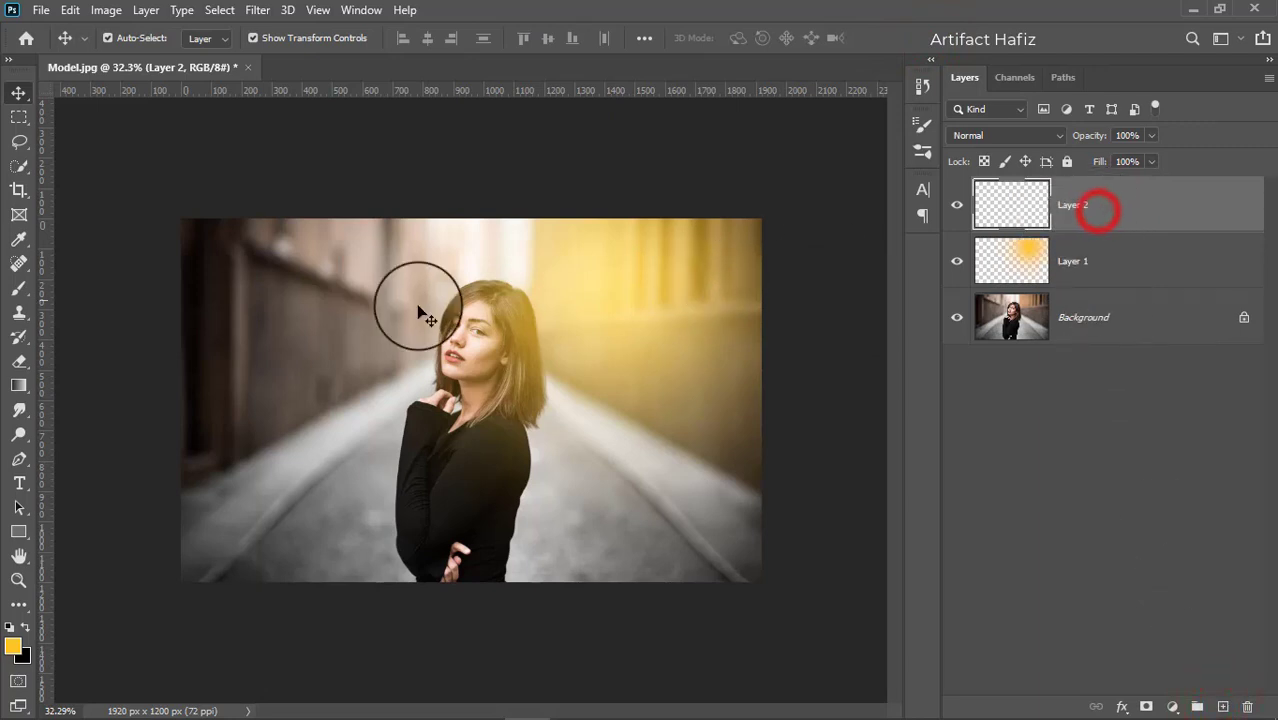
Step: Choose cyan #2cd6dc as the foreground colour and paint one soft 700 px brush spot over the woman's chest on Layer 2
{"action": "left_click", "coordinate": [18, 288]}
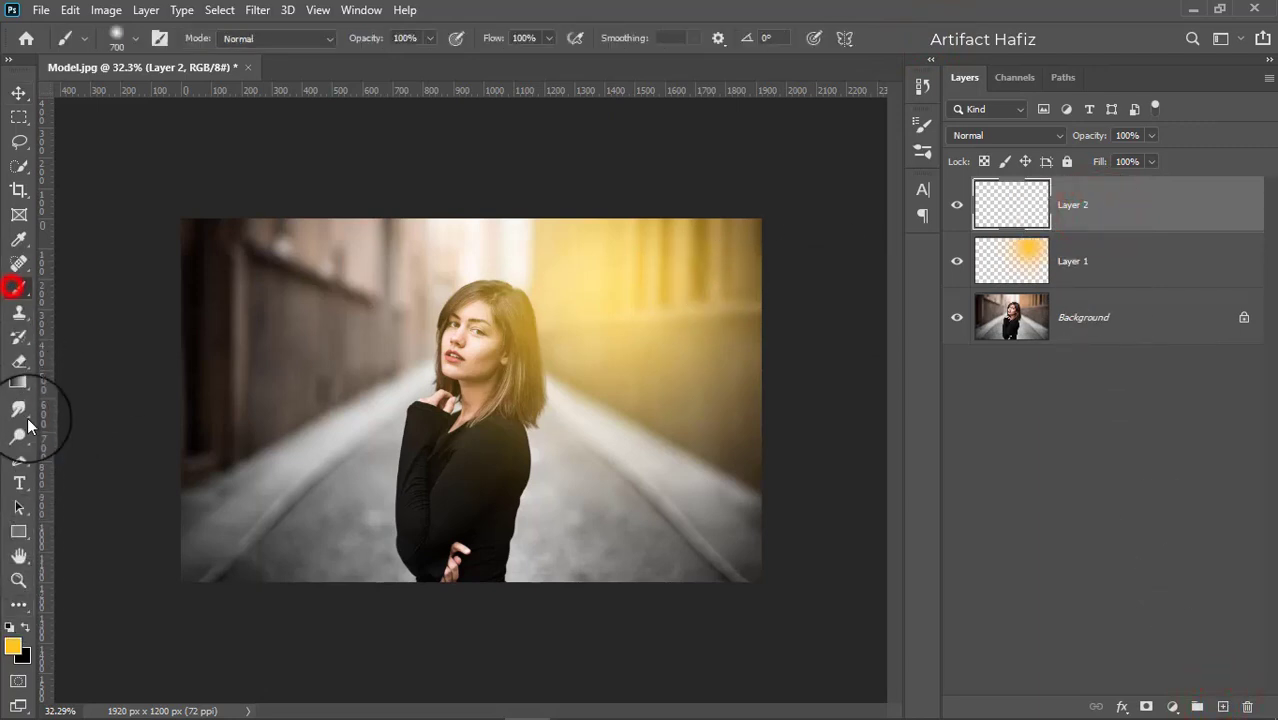
{"action": "left_click", "coordinate": [13, 646]}
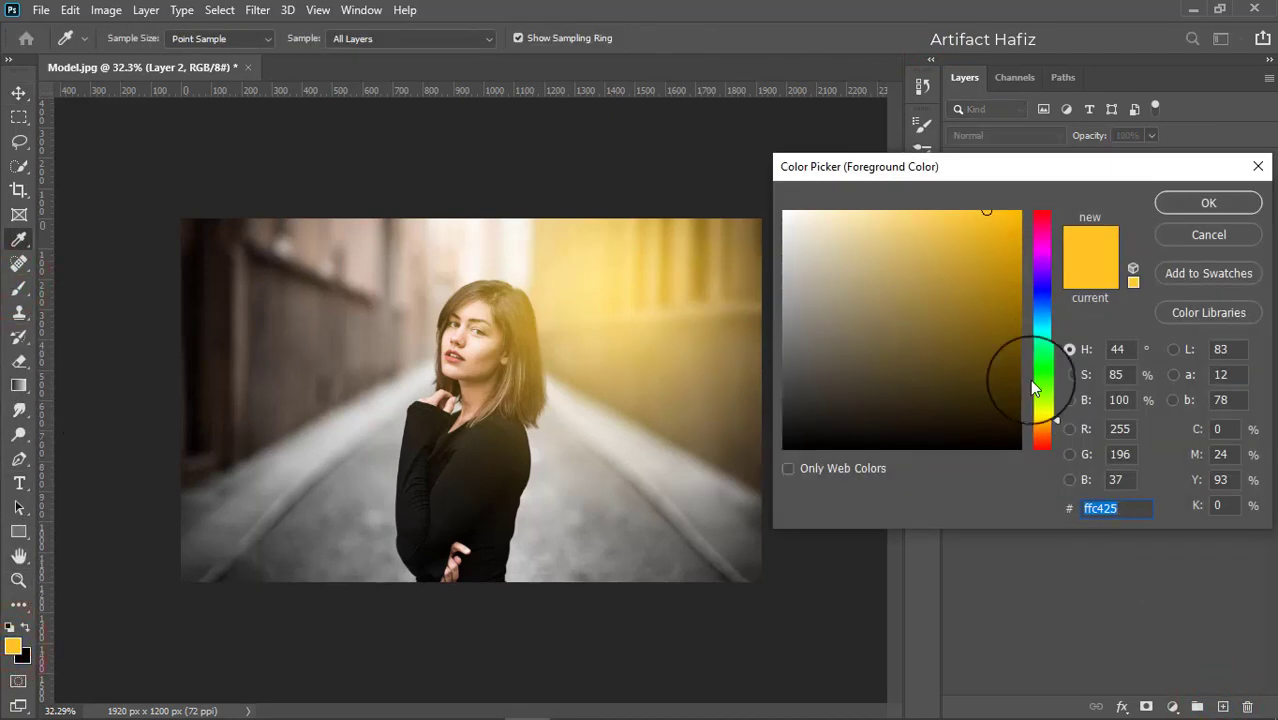
{"action": "left_click", "coordinate": [1042, 329]}
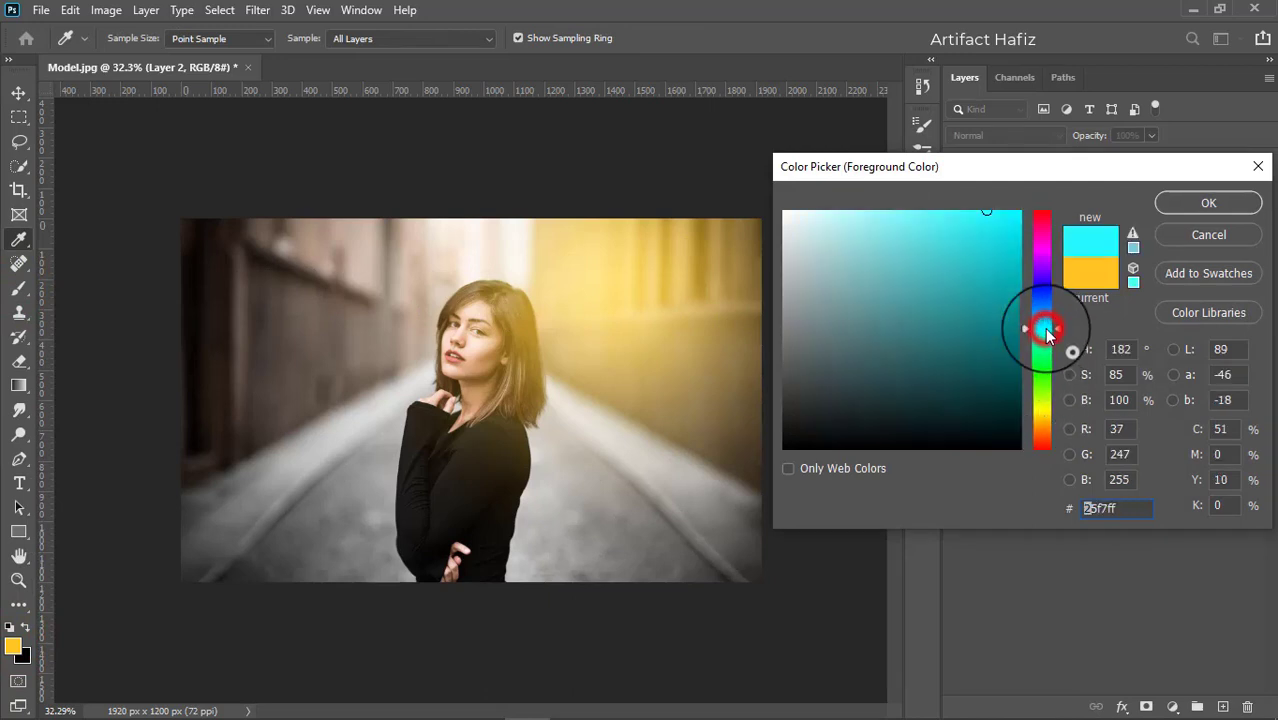
{"action": "left_click_drag", "start_coordinate": [973, 268], "coordinate": [973, 243]}
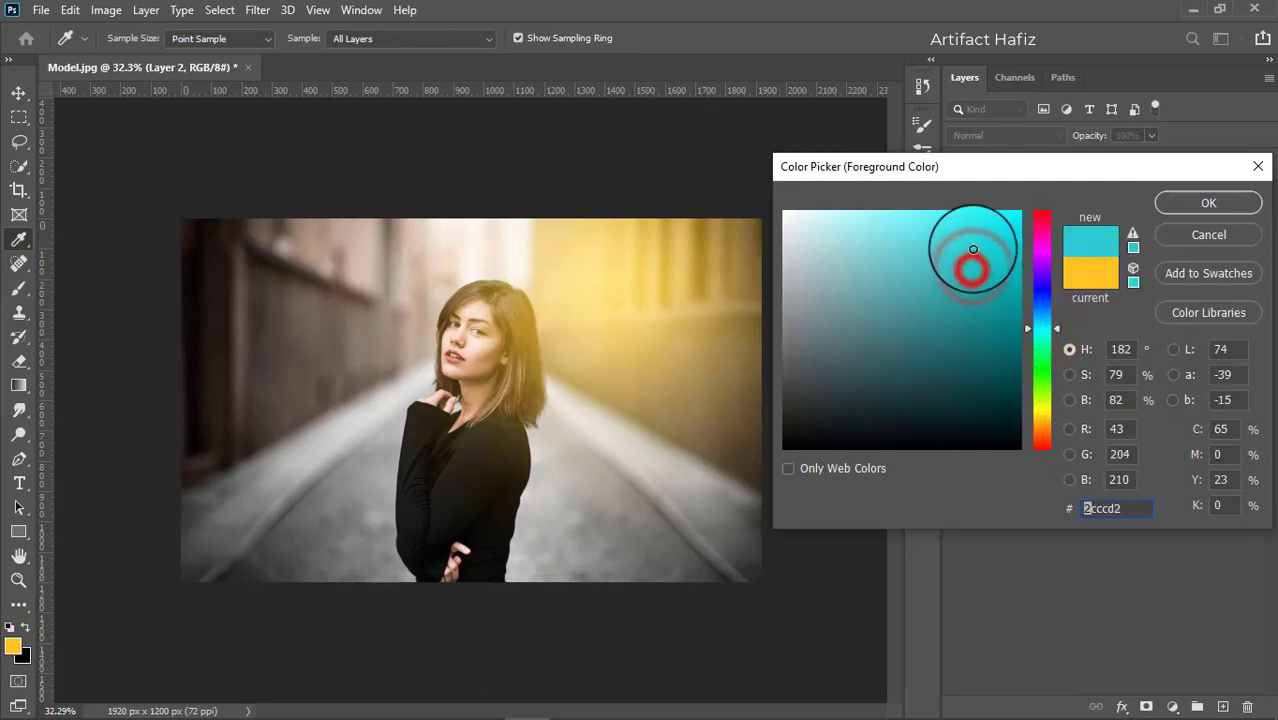
{"action": "left_click", "coordinate": [1200, 201]}
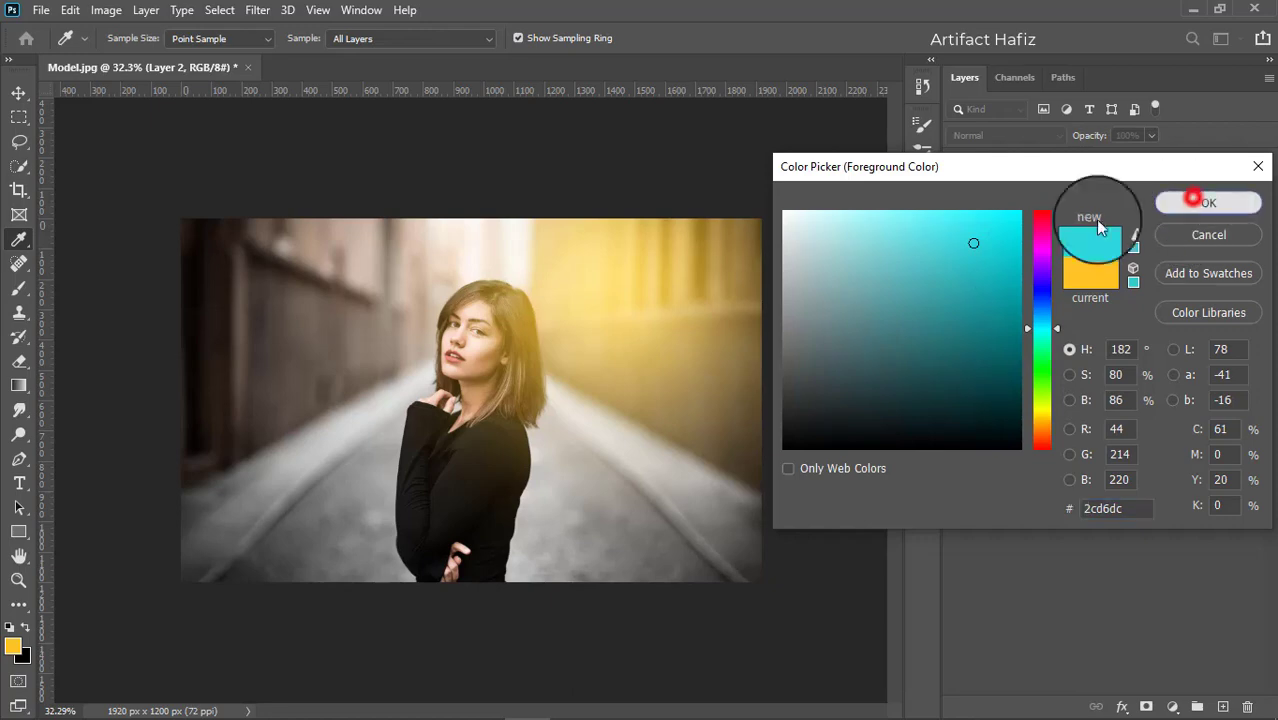
{"action": "left_click_drag", "start_coordinate": [478, 470], "coordinate": [482, 408]}
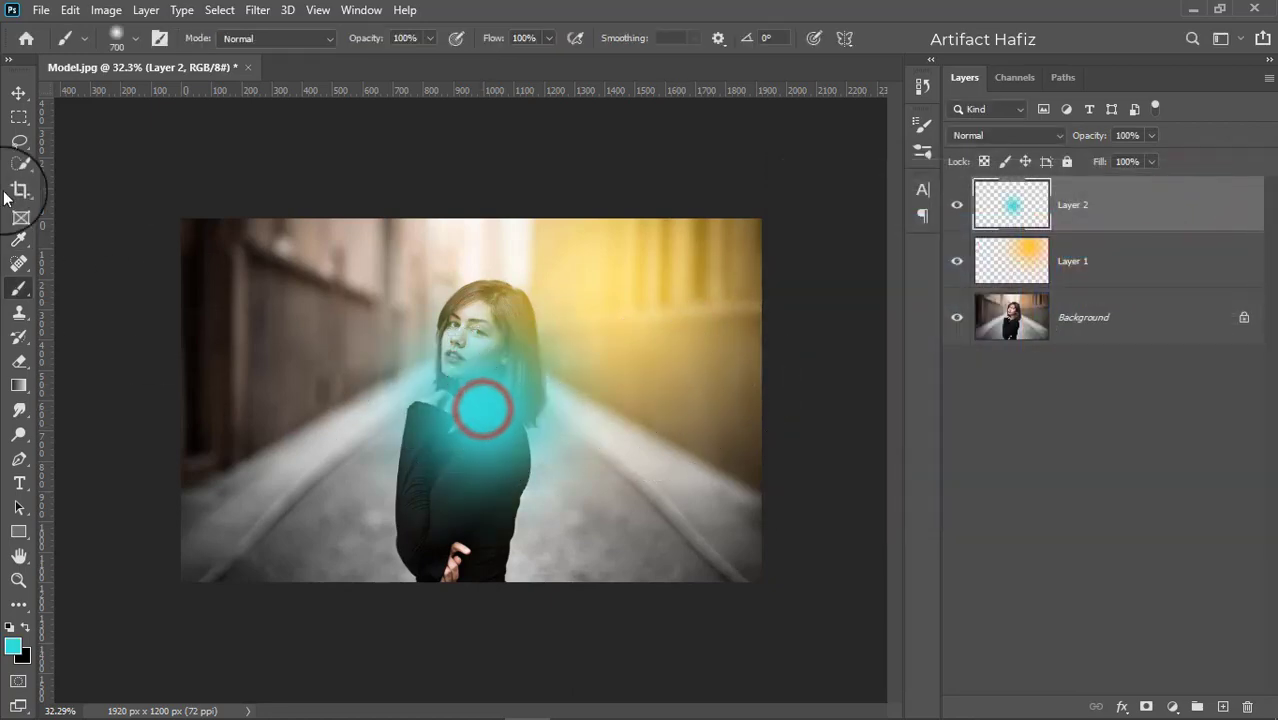
Step: Enlarge the cyan glow on Layer 2 to about 202% and place it over the left side of the photo
{"action": "left_click", "coordinate": [18, 92]}
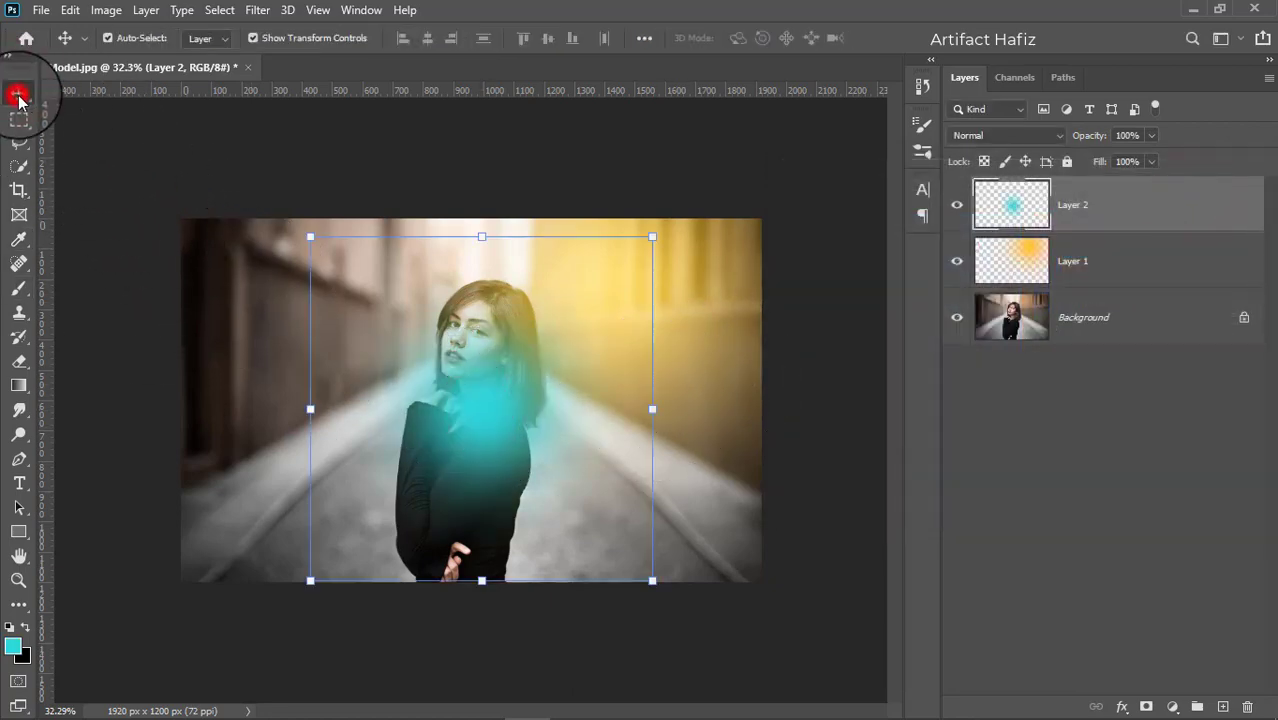
{"action": "key", "text": "ctrl+t"}
{"action": "left_click_drag", "start_coordinate": [310, 238], "coordinate": [86, 100]}
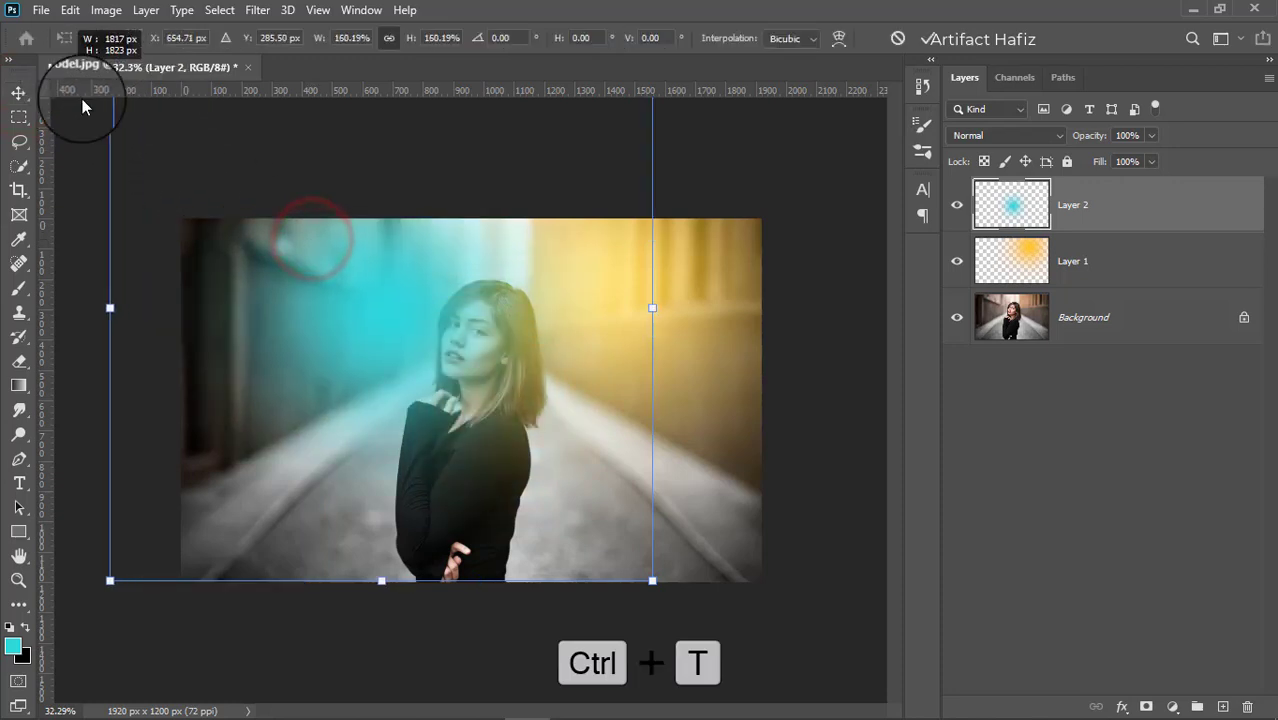
{"action": "left_click_drag", "start_coordinate": [388, 303], "coordinate": [290, 463]}
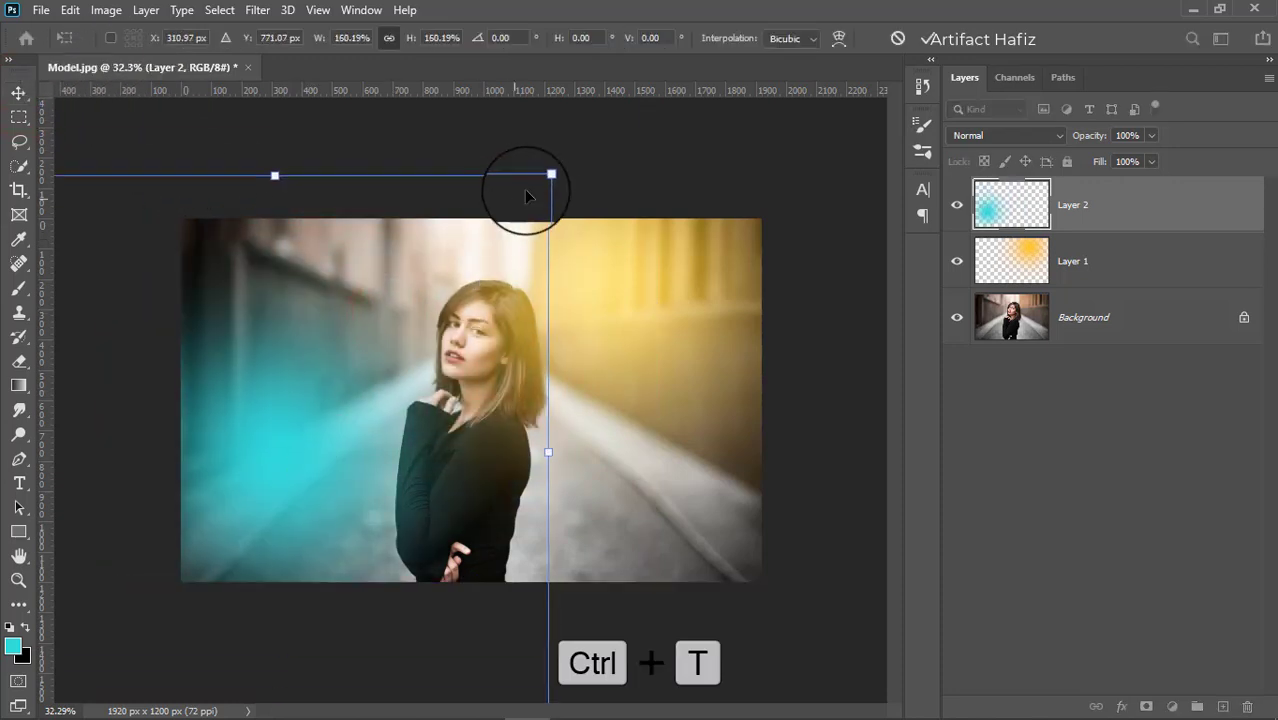
{"action": "left_click_drag", "start_coordinate": [547, 176], "coordinate": [747, 57]}
{"action": "left_click_drag", "start_coordinate": [251, 342], "coordinate": [192, 378]}
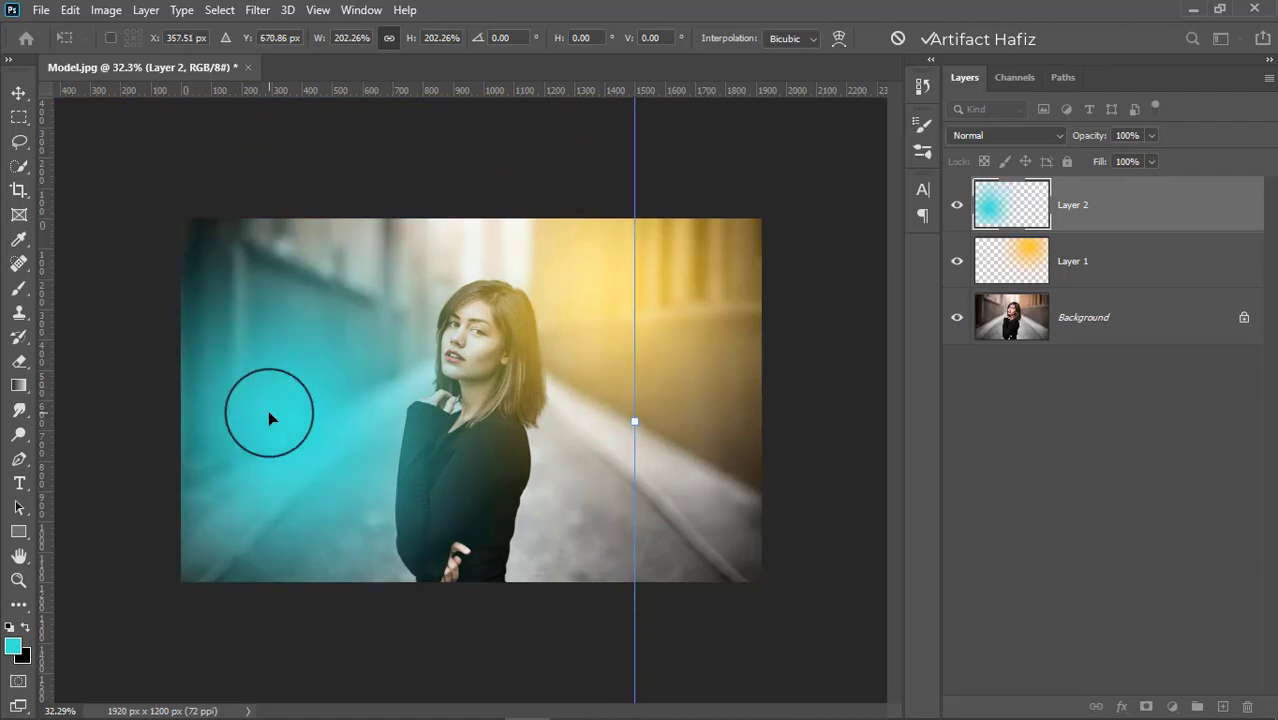
{"action": "left_click", "coordinate": [922, 38]}
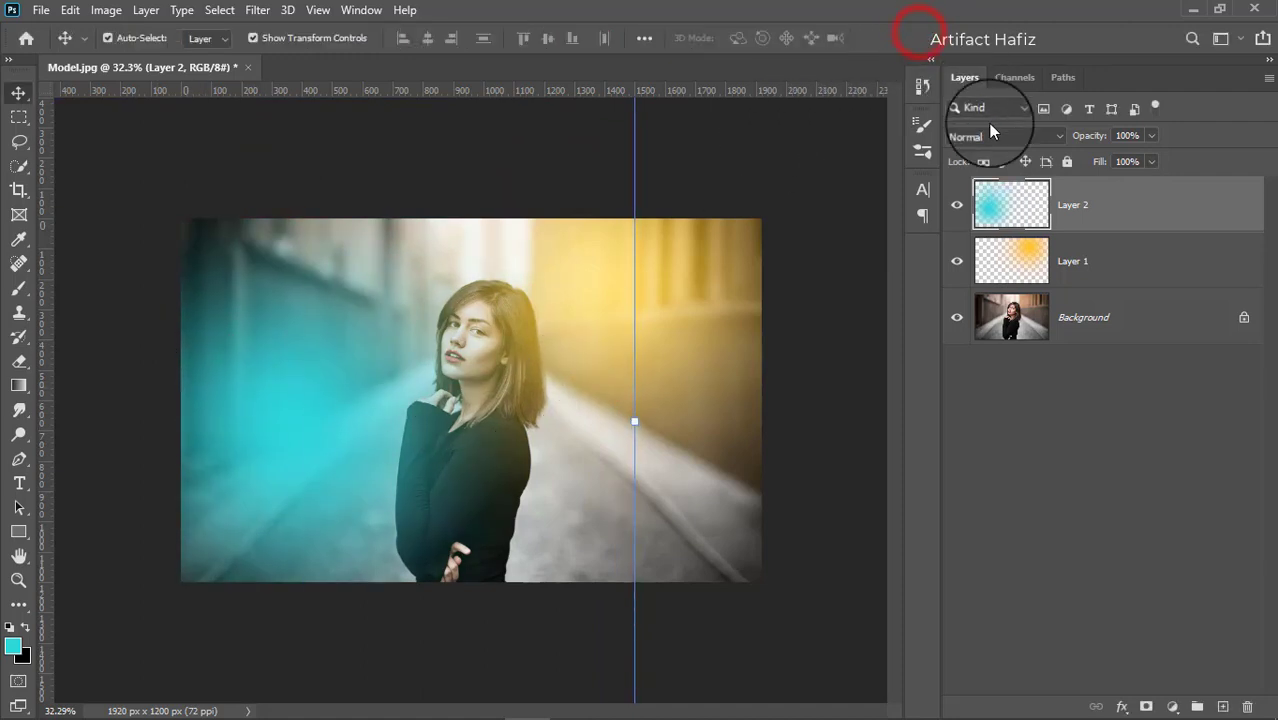
Step: Set Layer 2's blend mode to Screen, and enlarge its cyan glow by about 118% while shifting it toward the photo's left edge
{"action": "left_click", "coordinate": [1000, 135]}
{"action": "left_click", "coordinate": [976, 294]}
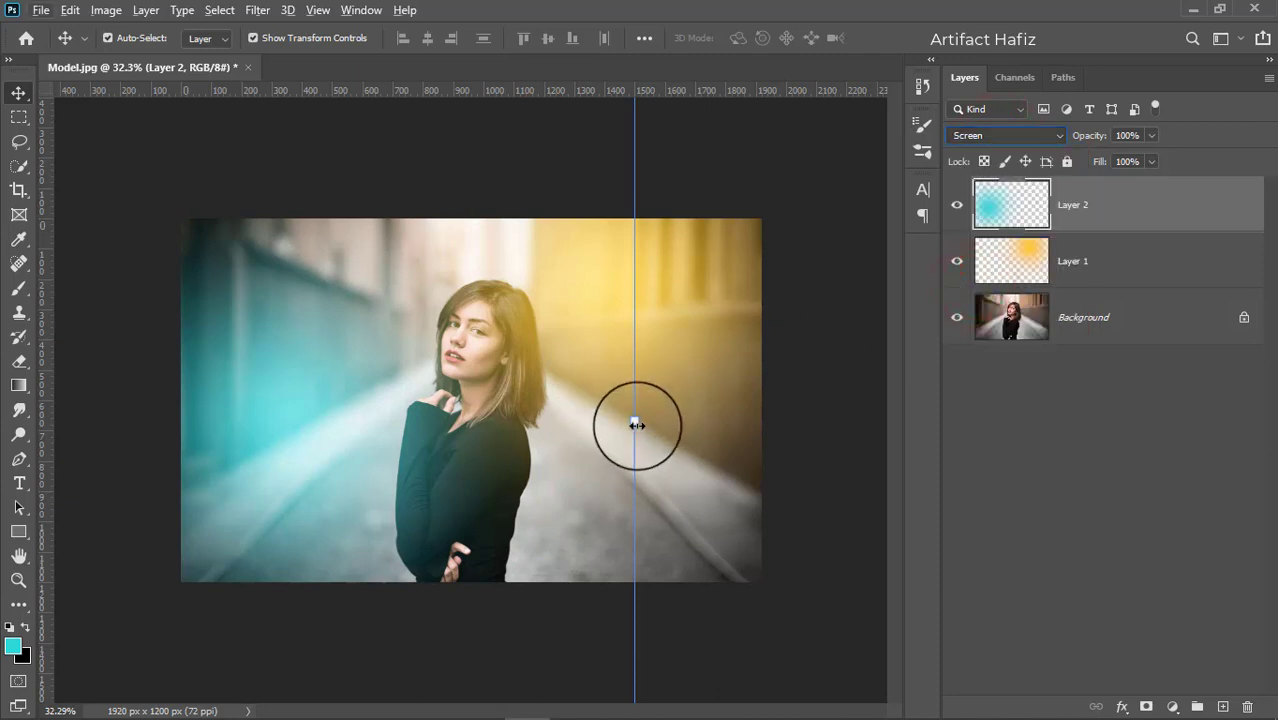
{"action": "key", "text": "ctrl+t"}
{"action": "left_click_drag", "start_coordinate": [637, 421], "coordinate": [761, 421]}
{"action": "left_click_drag", "start_coordinate": [298, 368], "coordinate": [225, 347]}
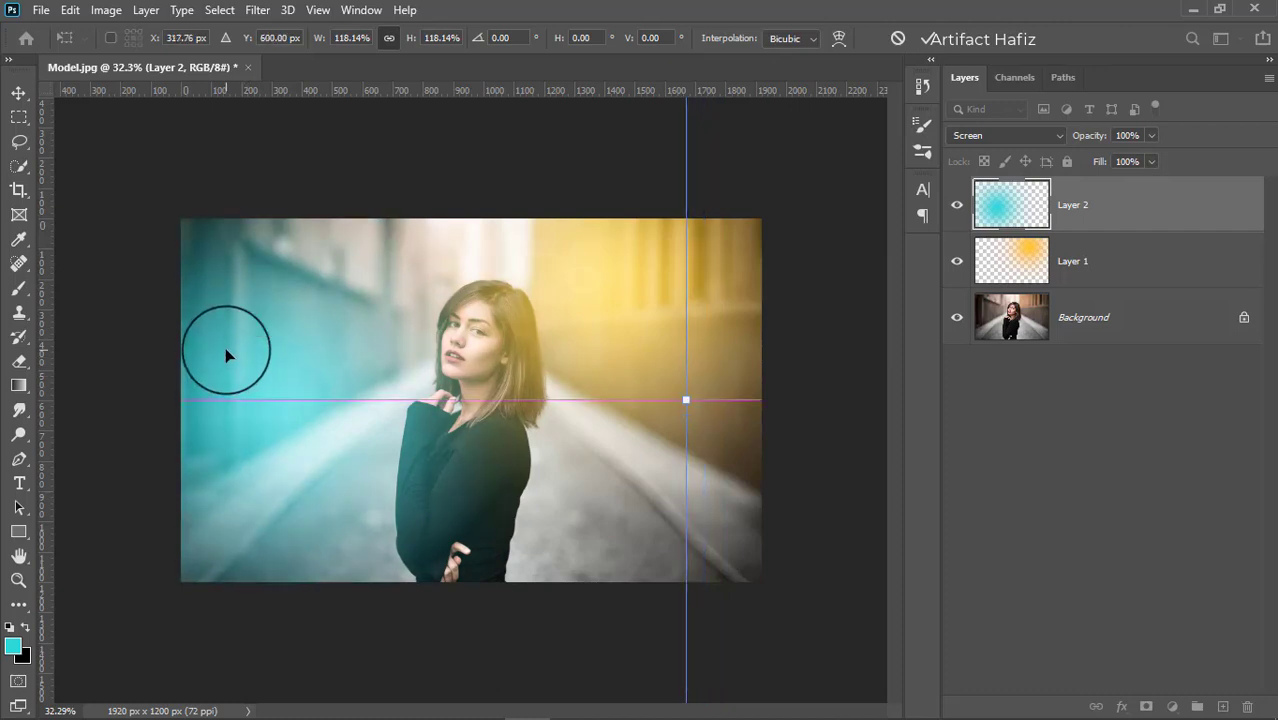
Step: Lower Layer 2's opacity to 46% and Layer 1's opacity to about 80%
{"action": "left_click", "coordinate": [1151, 135]}
{"action": "left_click_drag", "start_coordinate": [1127, 163], "coordinate": [1099, 160]}
{"action": "left_click", "coordinate": [1095, 261]}
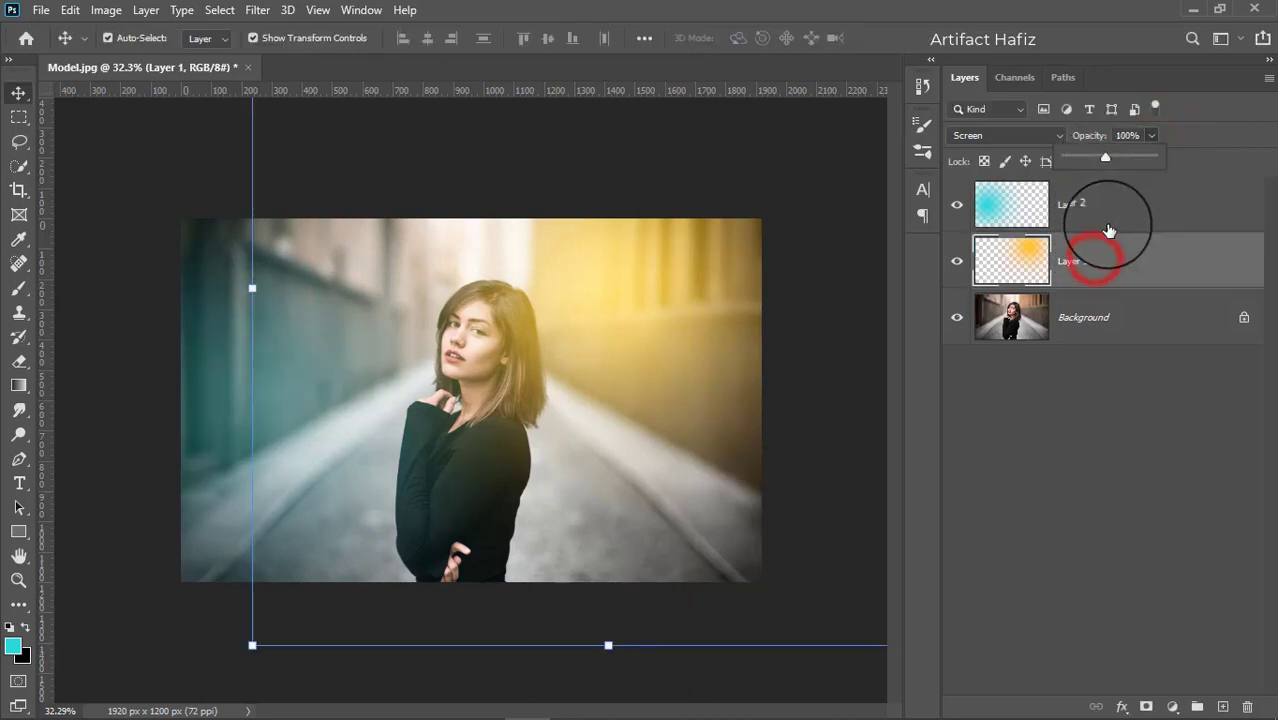
{"action": "left_click", "coordinate": [1101, 258]}
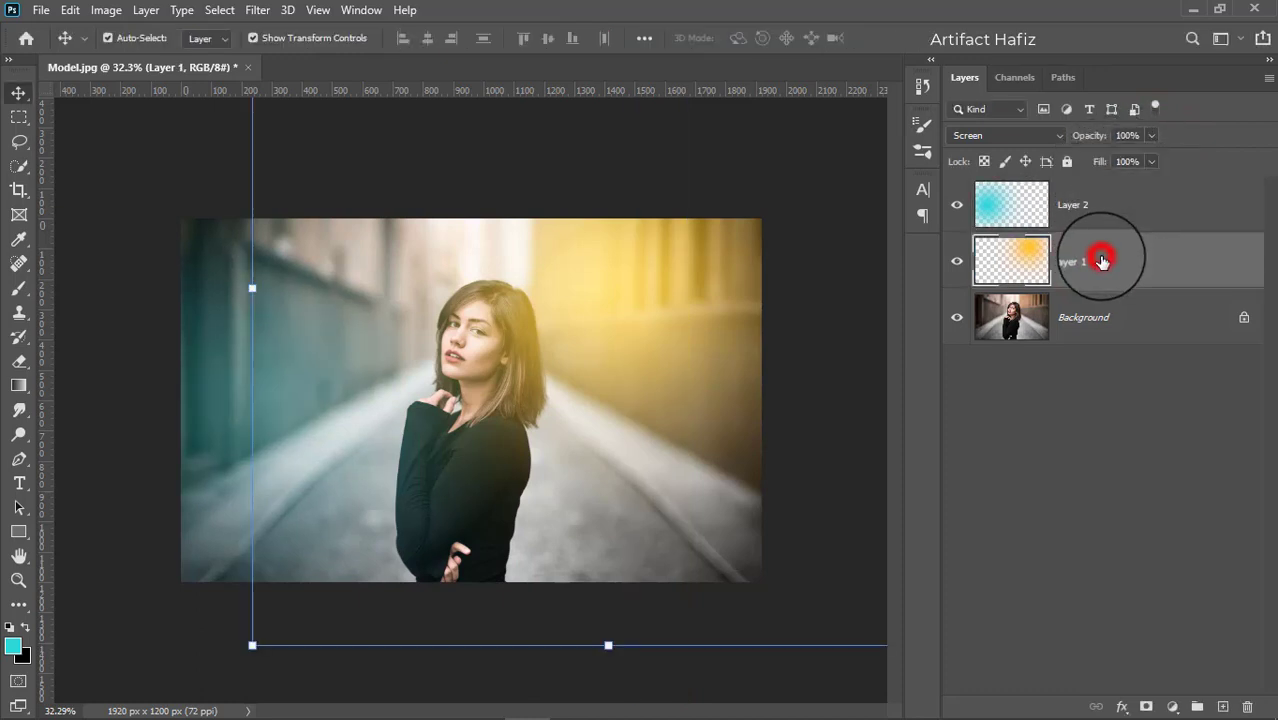
{"action": "left_click", "coordinate": [1152, 139]}
{"action": "mouse_move", "coordinate": [1148, 157]}
{"action": "left_mouse_down"}
{"action": "mouse_move", "coordinate": [1118, 160]}
{"action": "mouse_move", "coordinate": [1135, 158]}
{"action": "left_mouse_up"}
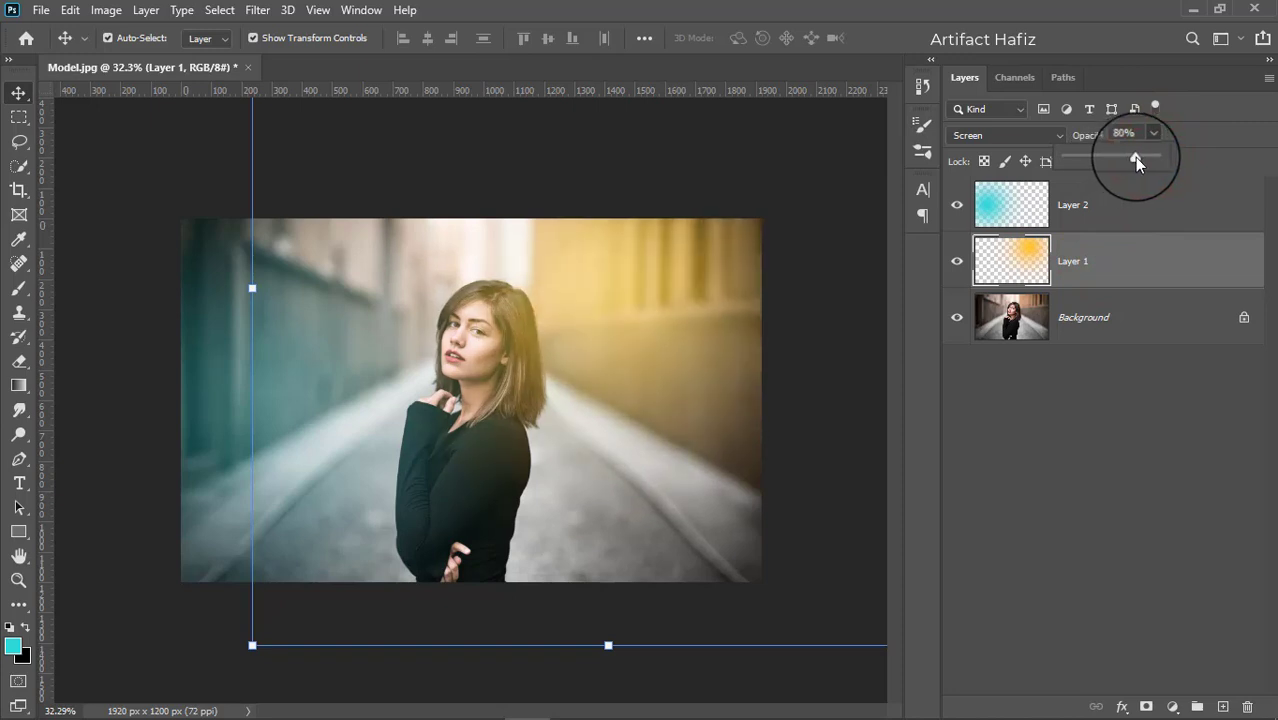
{"action": "left_click", "coordinate": [1104, 250]}
Step: Add a Color Lookup adjustment layer above Layer 2 using the Soft_Warming.look 3D LUT
{"action": "left_click", "coordinate": [1108, 200]}
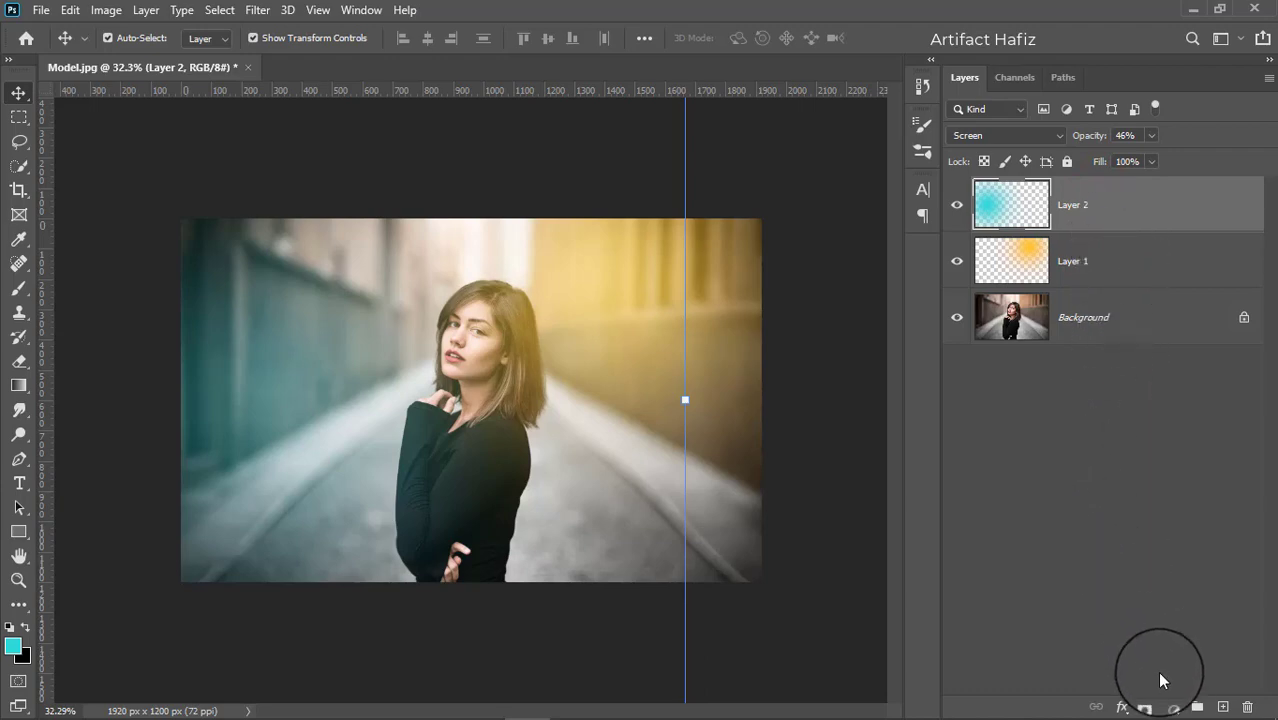
{"action": "left_click", "coordinate": [1171, 706]}
{"action": "left_click", "coordinate": [1104, 523]}
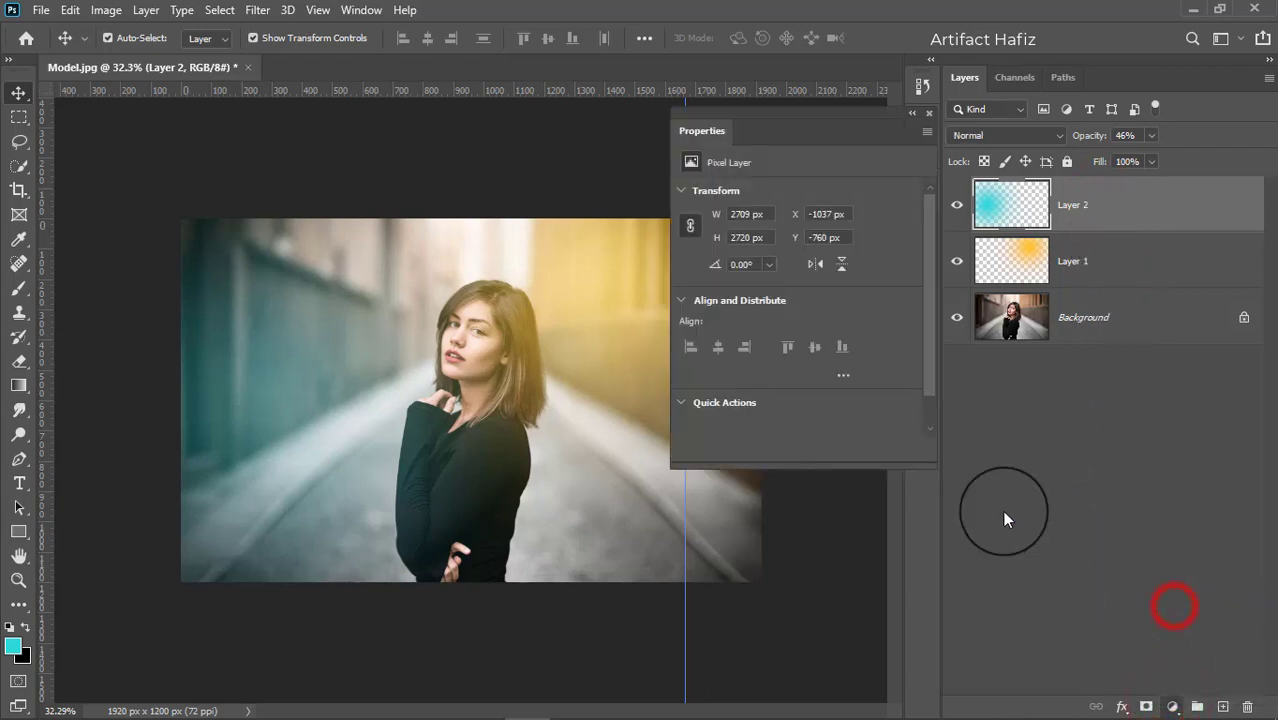
{"action": "left_click", "coordinate": [808, 196]}
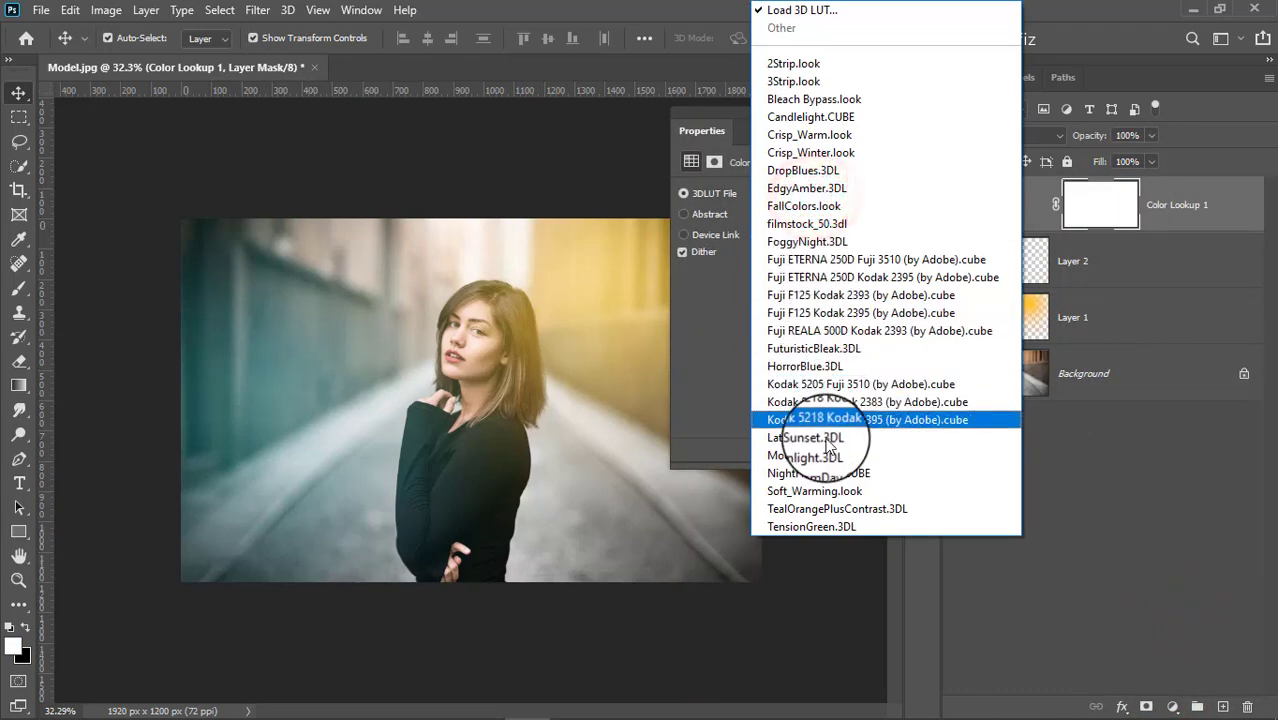
{"action": "left_click", "coordinate": [826, 491]}
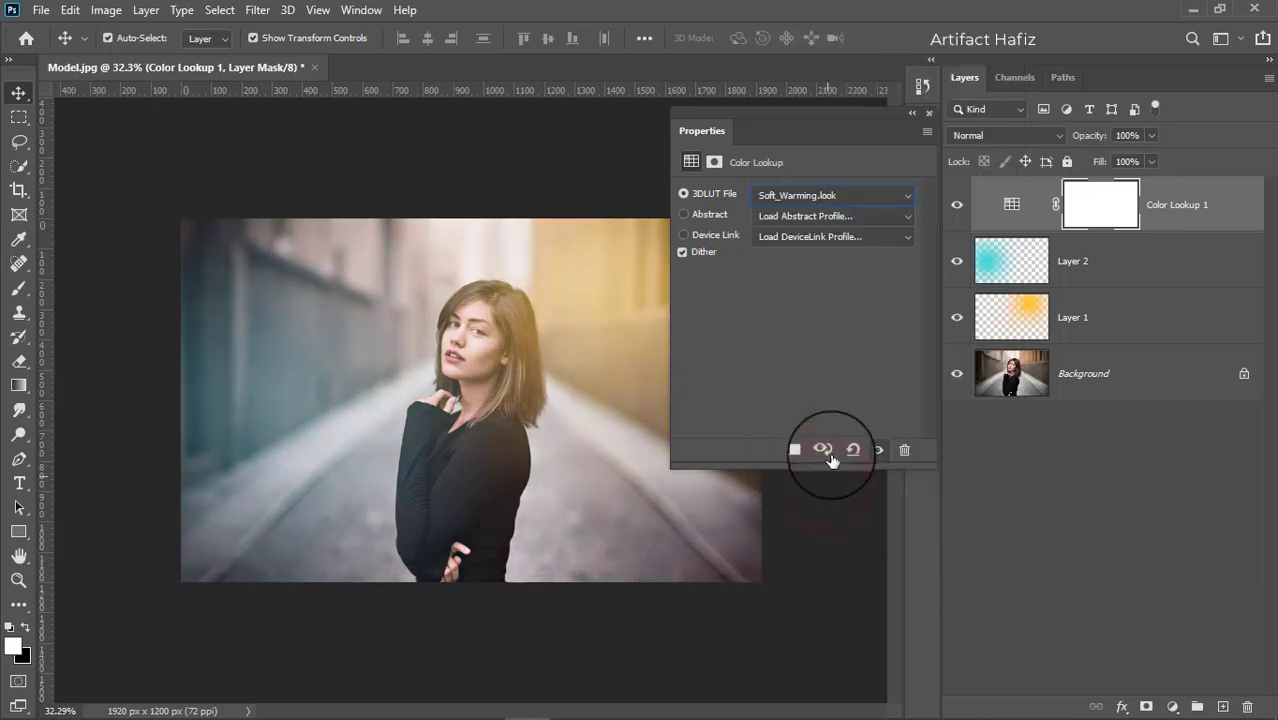
{"action": "left_click", "coordinate": [927, 114]}
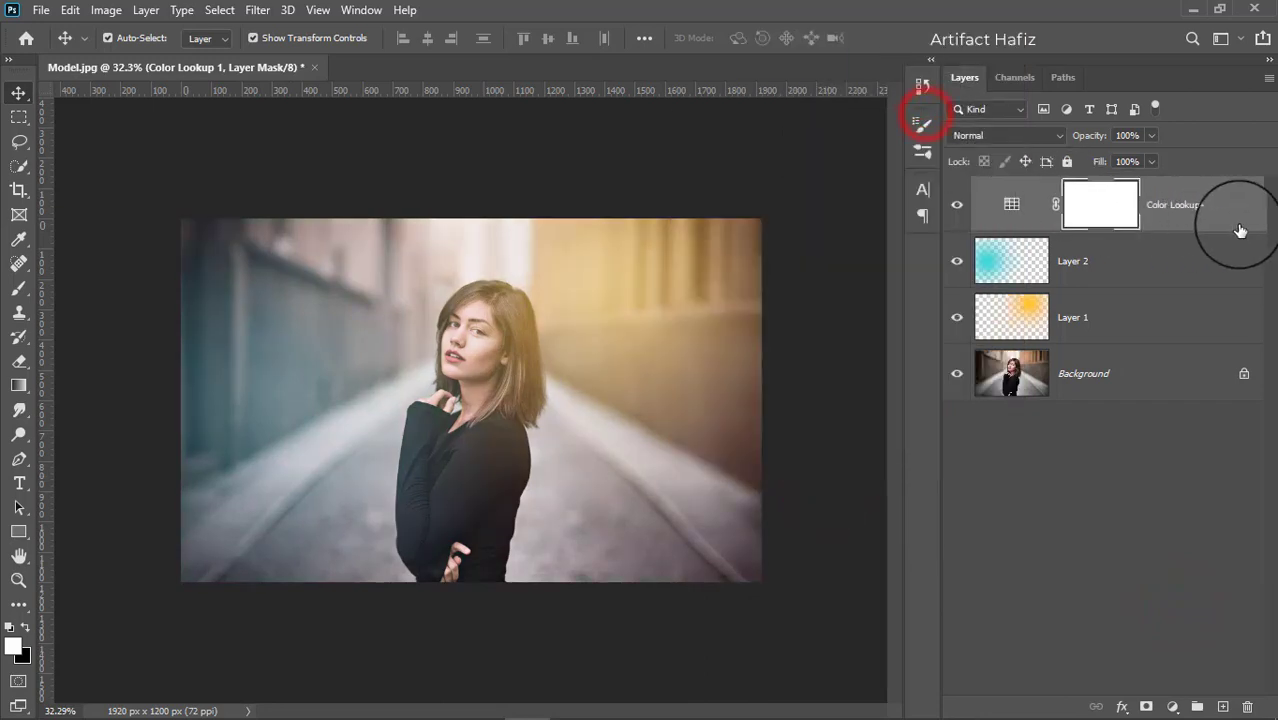
Step: Lower the opacity of the Color Lookup 1 adjustment layer to 54%
{"action": "left_click", "coordinate": [1216, 208]}
{"action": "left_click", "coordinate": [1152, 134]}
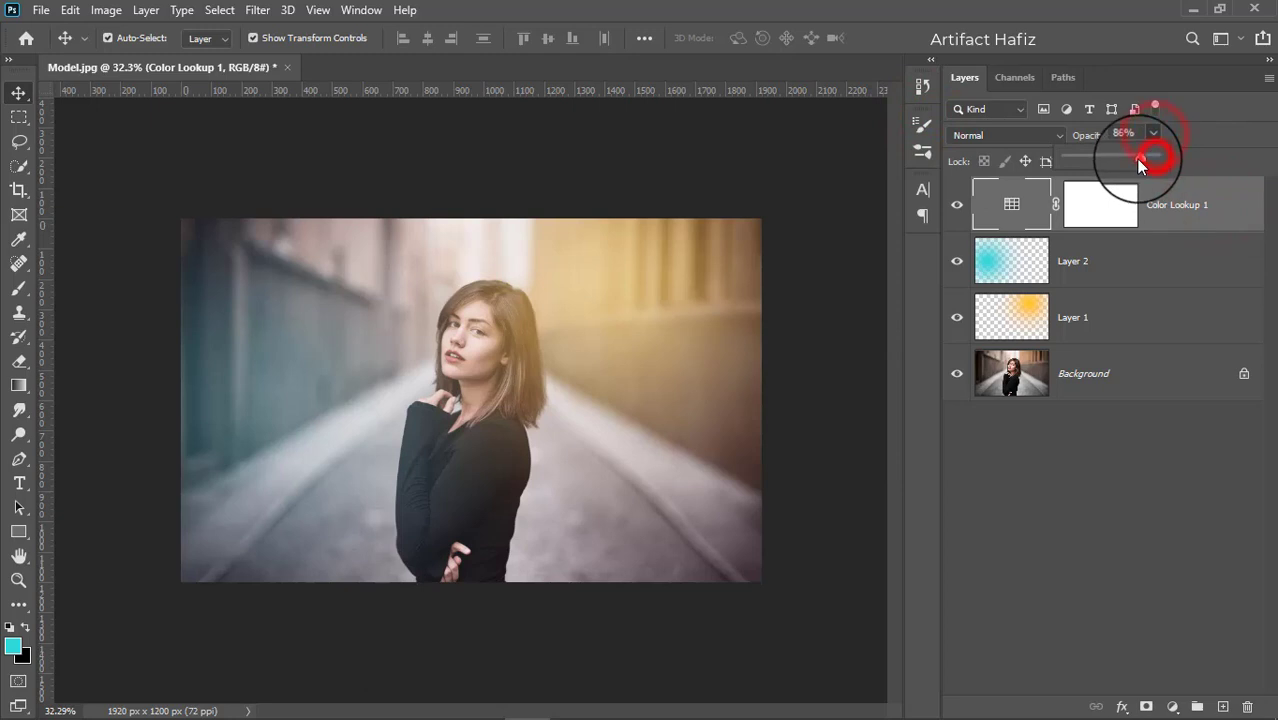
{"action": "mouse_move", "coordinate": [1138, 160]}
{"action": "left_mouse_down"}
{"action": "mouse_move", "coordinate": [1103, 162]}
{"action": "mouse_move", "coordinate": [1113, 165]}
{"action": "left_mouse_up"}
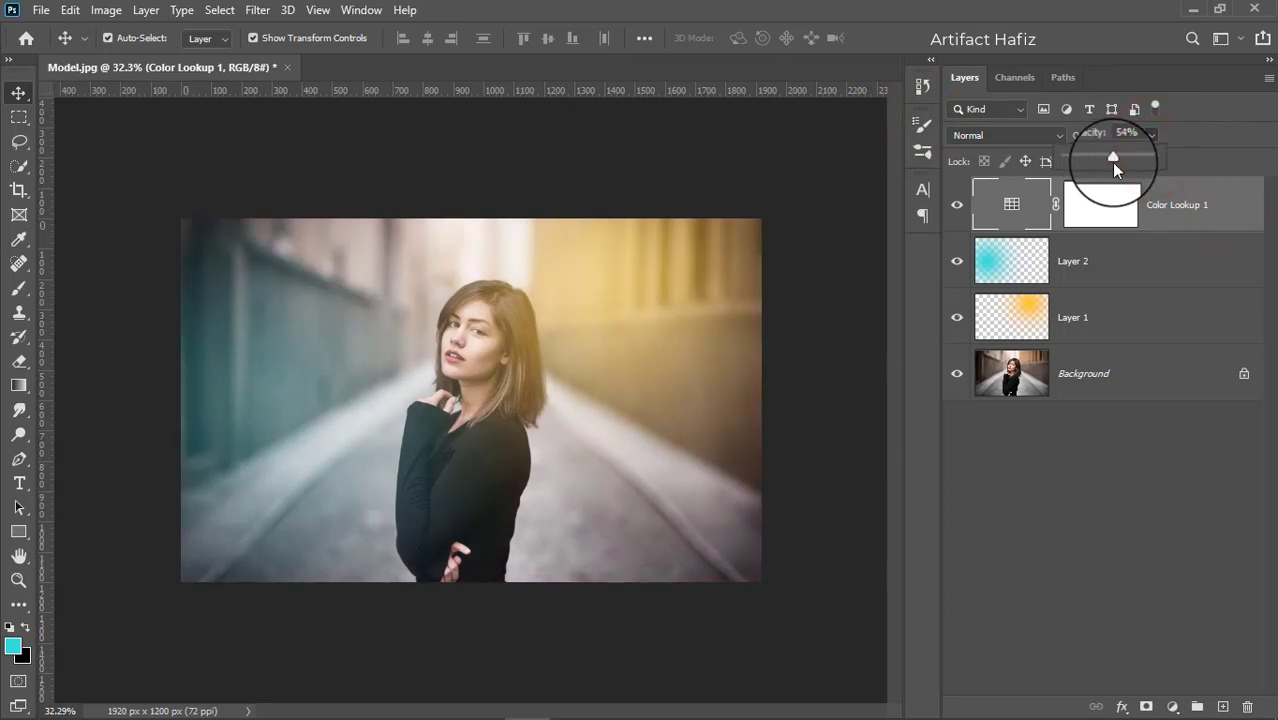
{"action": "left_click", "coordinate": [1144, 219]}
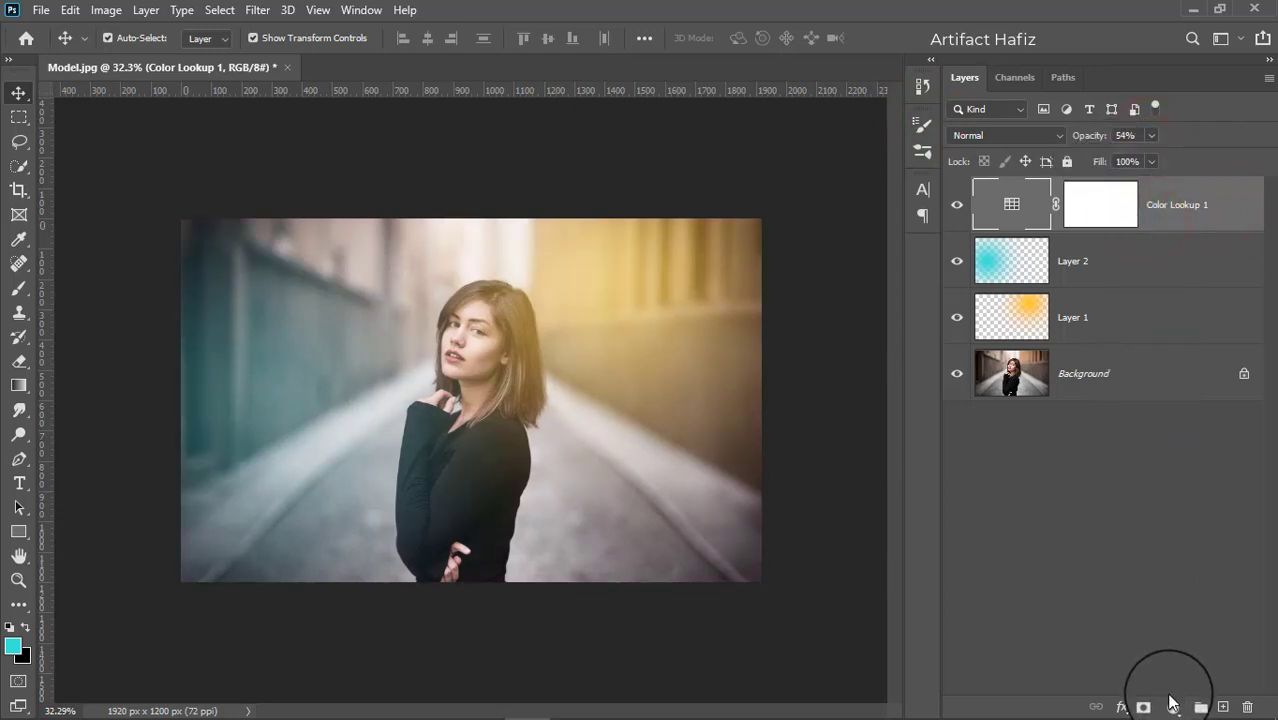
Step: Add a second Color Lookup adjustment layer above Color Lookup 1 using the FoggyNight.3DL 3D LUT
{"action": "left_click", "coordinate": [1172, 706]}
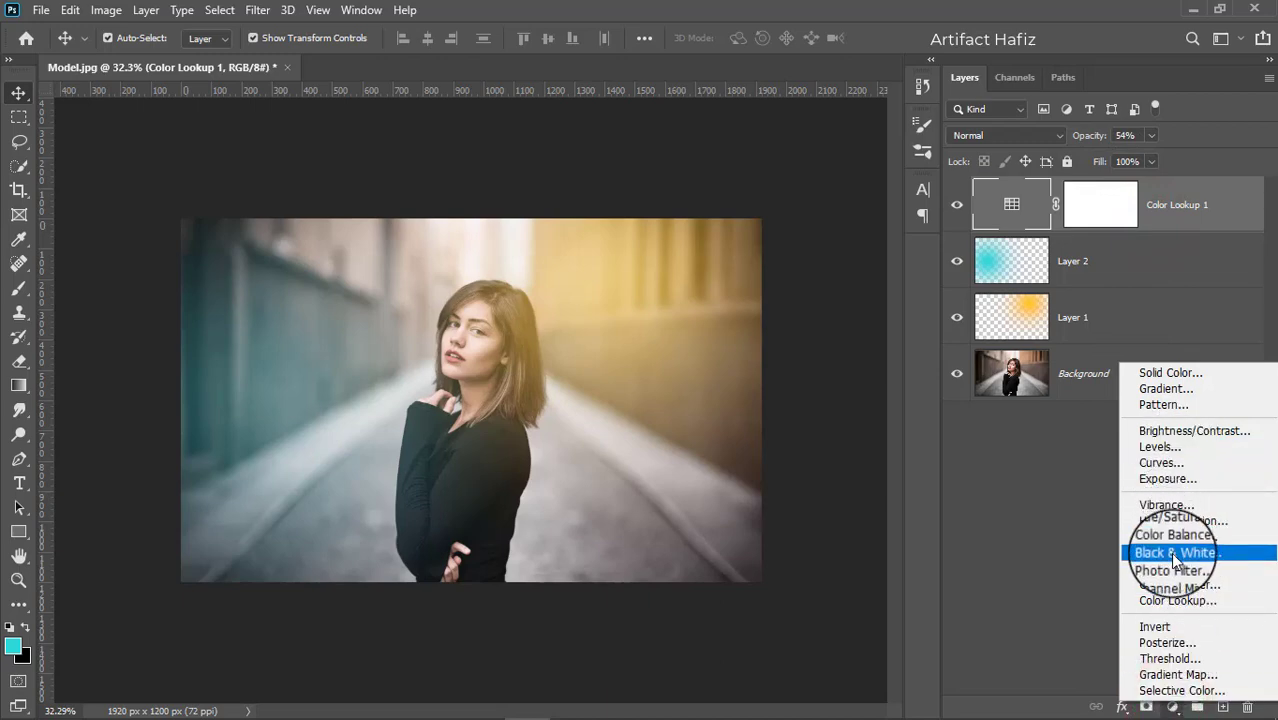
{"action": "left_click", "coordinate": [1177, 600]}
{"action": "left_click", "coordinate": [829, 199]}
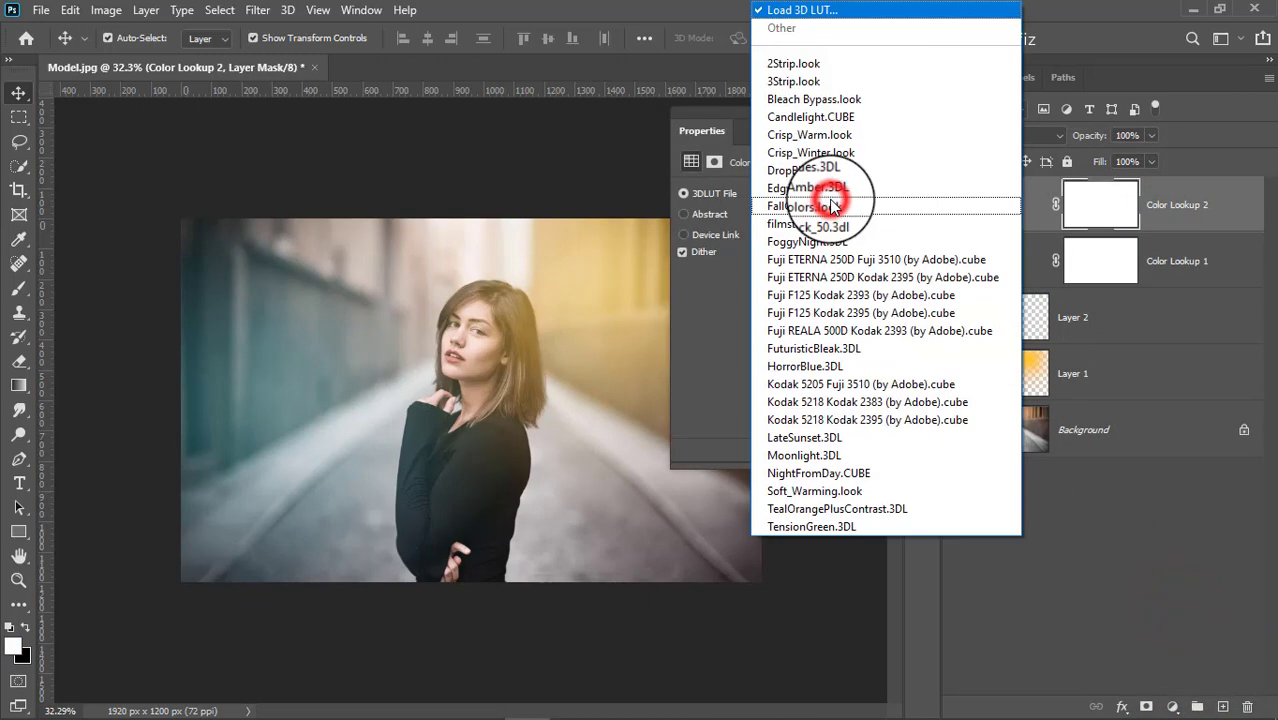
{"action": "left_click", "coordinate": [824, 243]}
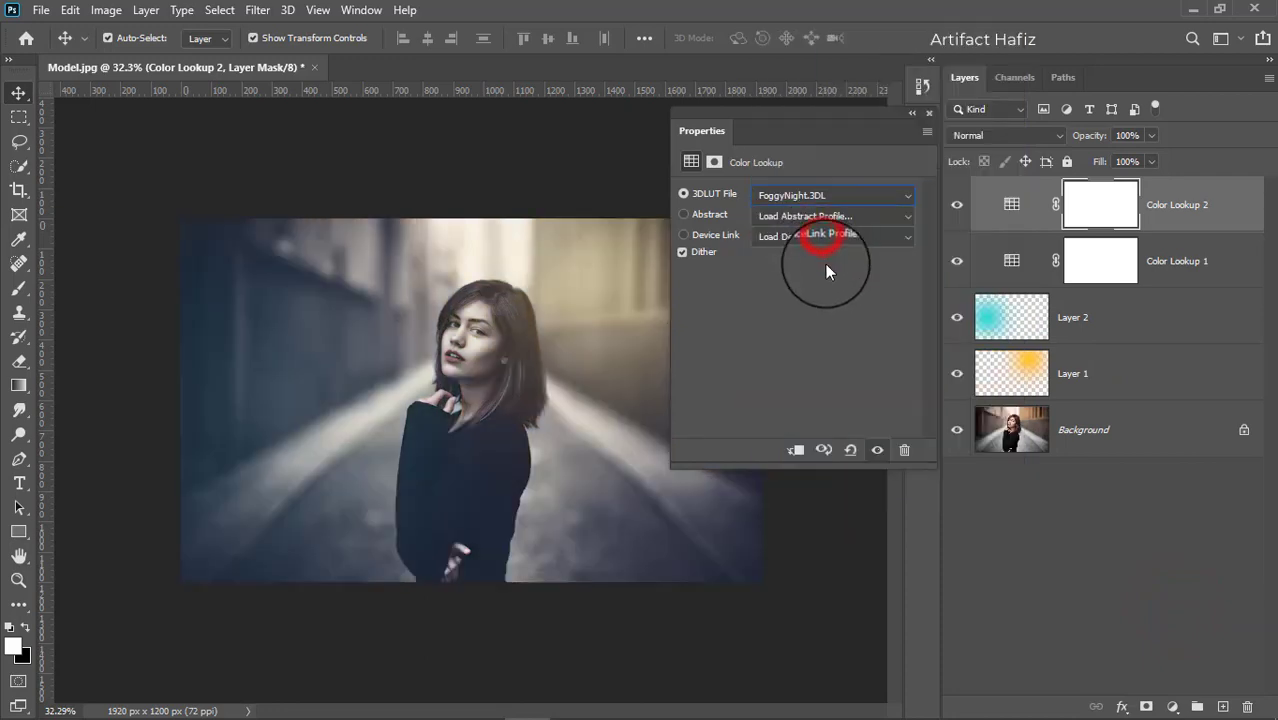
{"action": "left_click", "coordinate": [929, 117]}
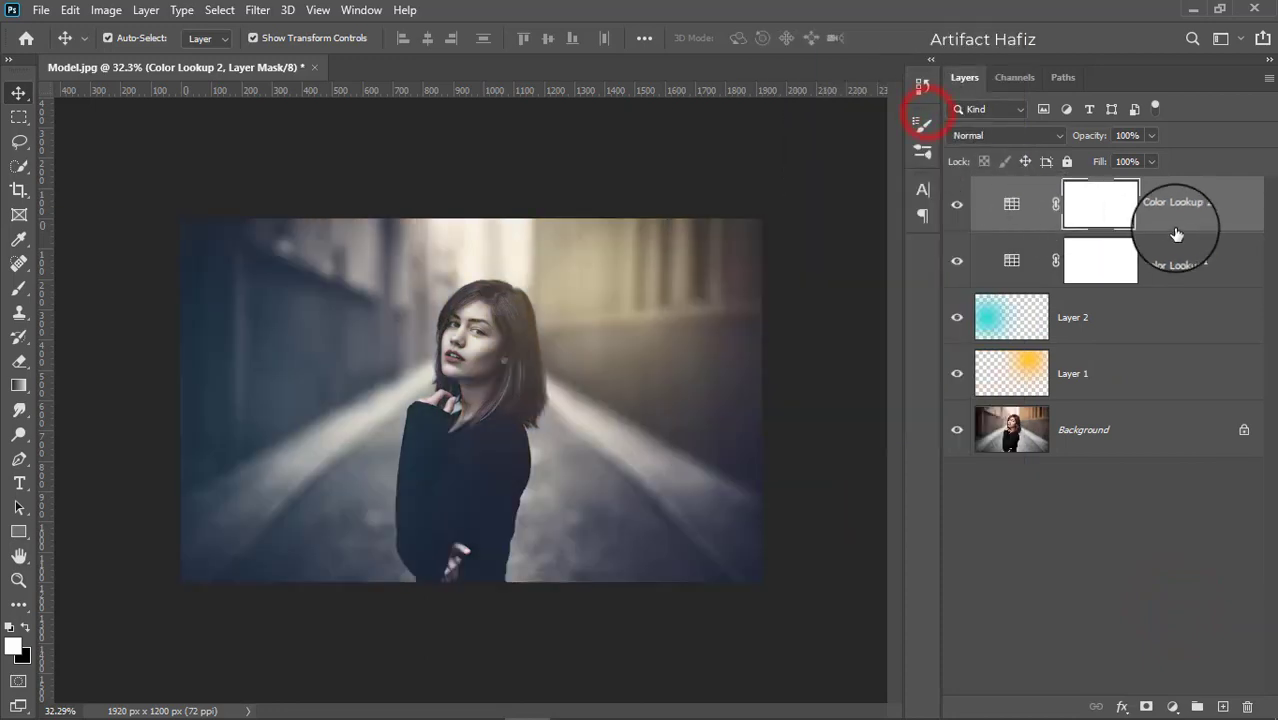
Step: Lower the opacity of the Color Lookup 2 adjustment layer to 18%
{"action": "left_click", "coordinate": [1141, 212]}
{"action": "left_click", "coordinate": [1152, 134]}
{"action": "left_click_drag", "start_coordinate": [1152, 160], "coordinate": [1090, 170]}
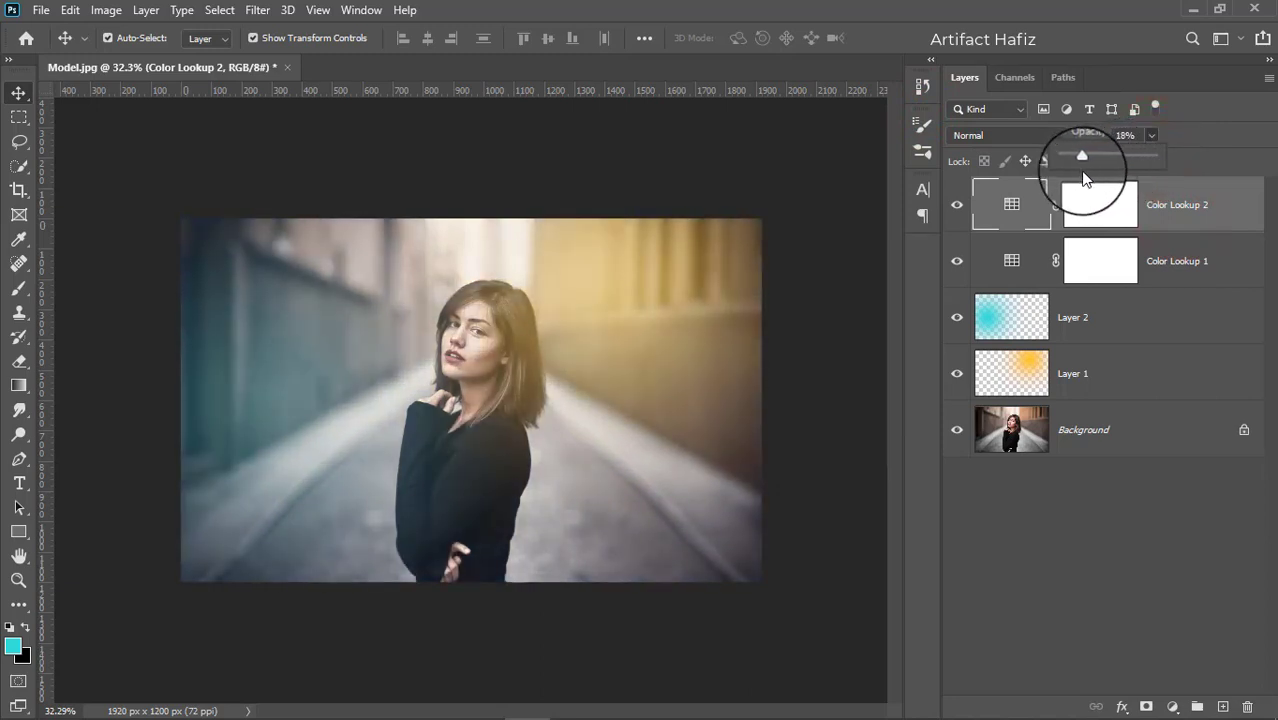
{"action": "left_click", "coordinate": [1195, 205]}
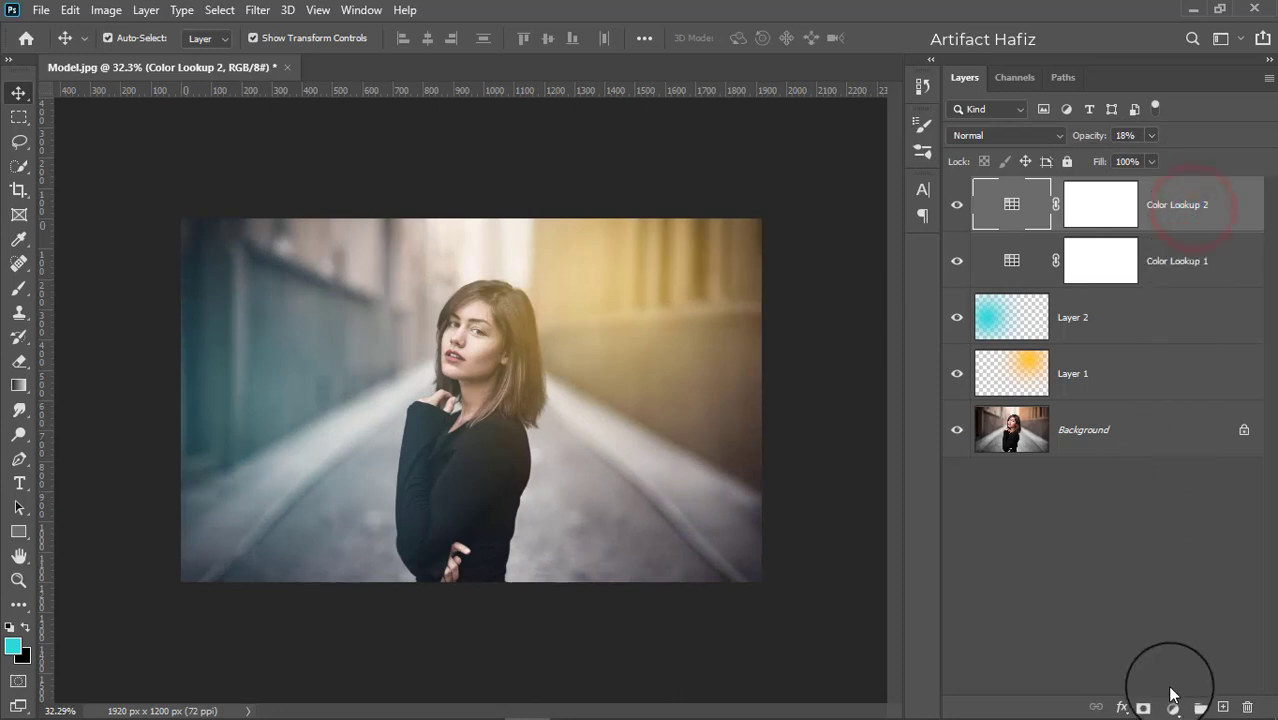
Step: Add a Curves adjustment layer above Color Lookup 2, raising the RGB black point slightly and shaping the curve into a gentle S
{"action": "left_click", "coordinate": [1173, 706]}
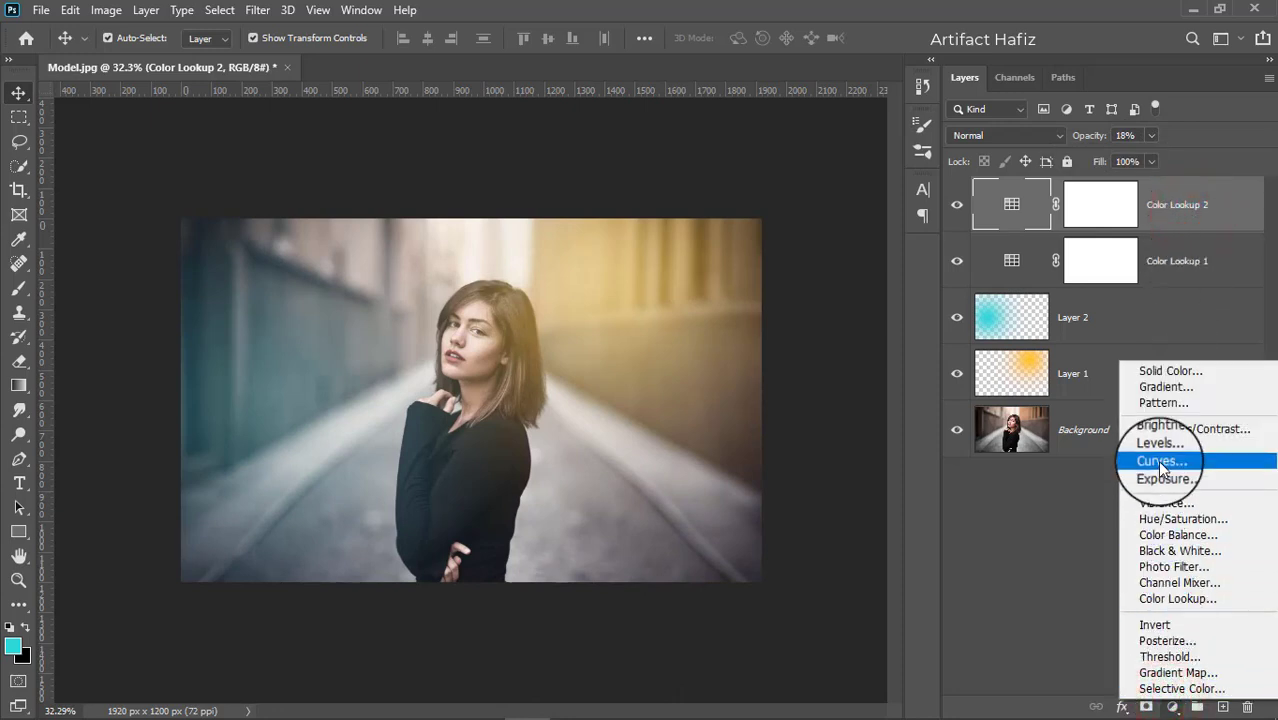
{"action": "left_click", "coordinate": [1158, 461]}
{"action": "left_click", "coordinate": [792, 348]}
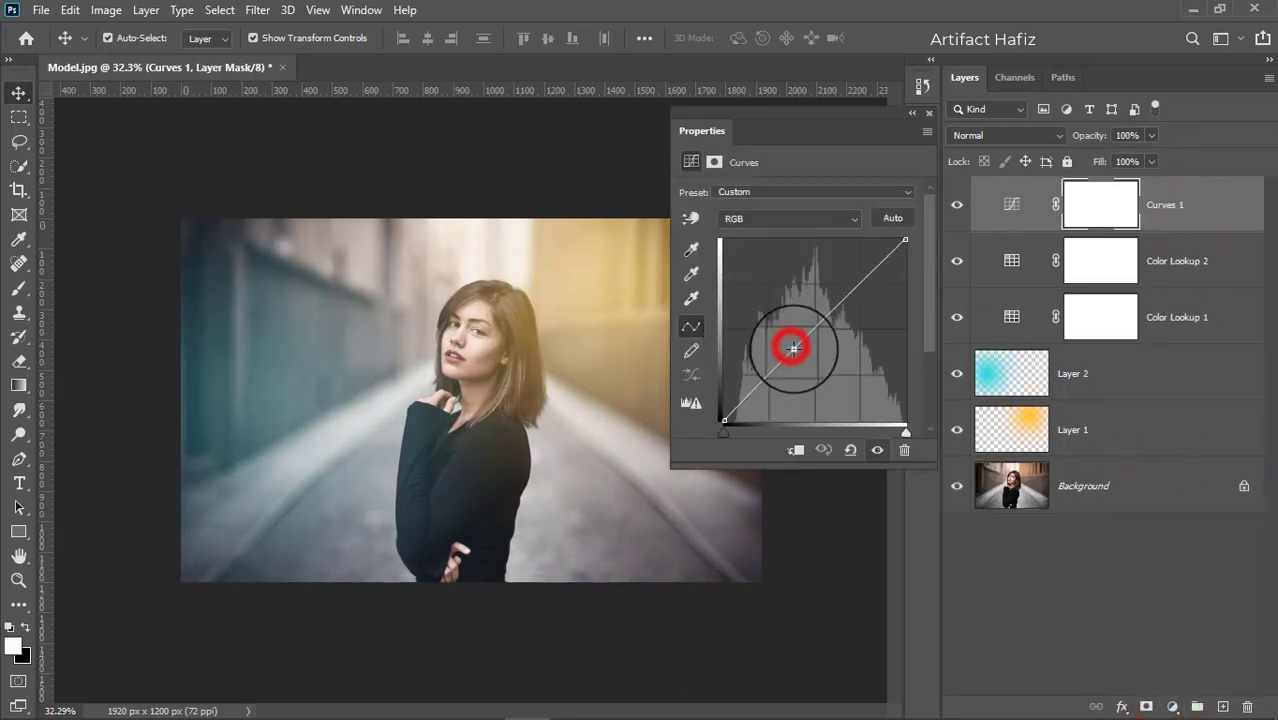
{"action": "left_click", "coordinate": [845, 292]}
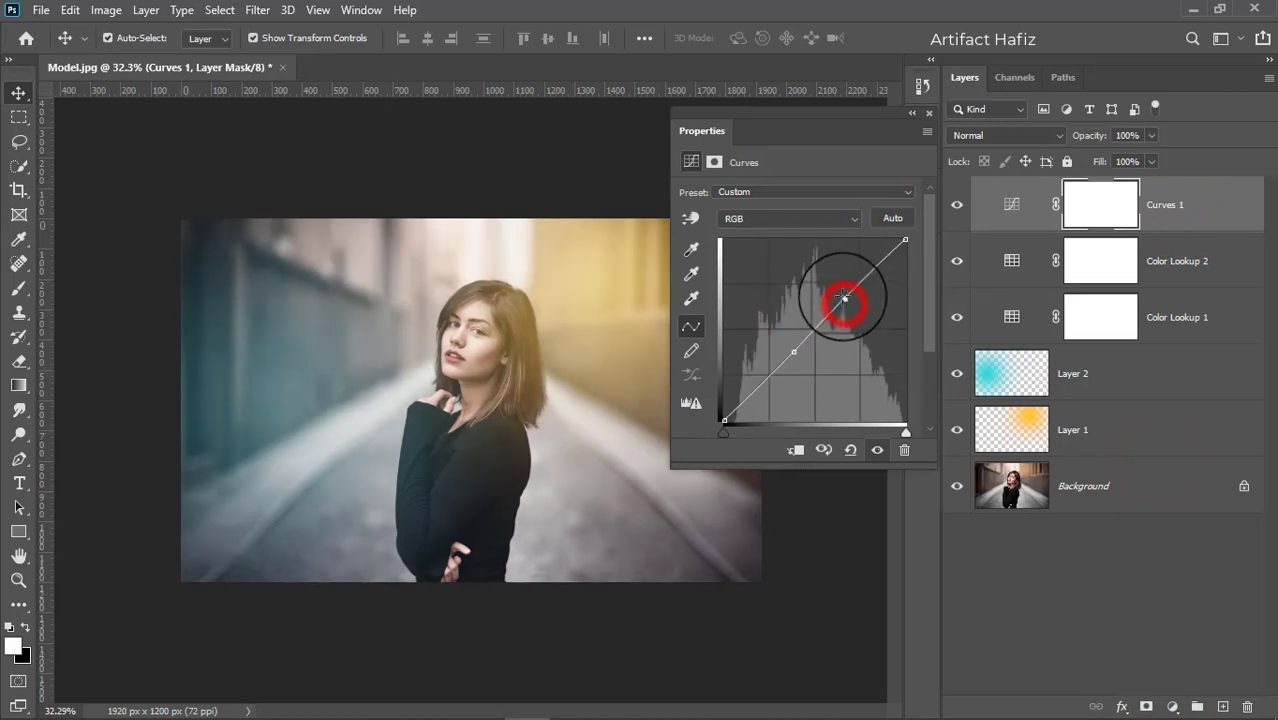
{"action": "left_click_drag", "start_coordinate": [793, 349], "coordinate": [796, 357]}
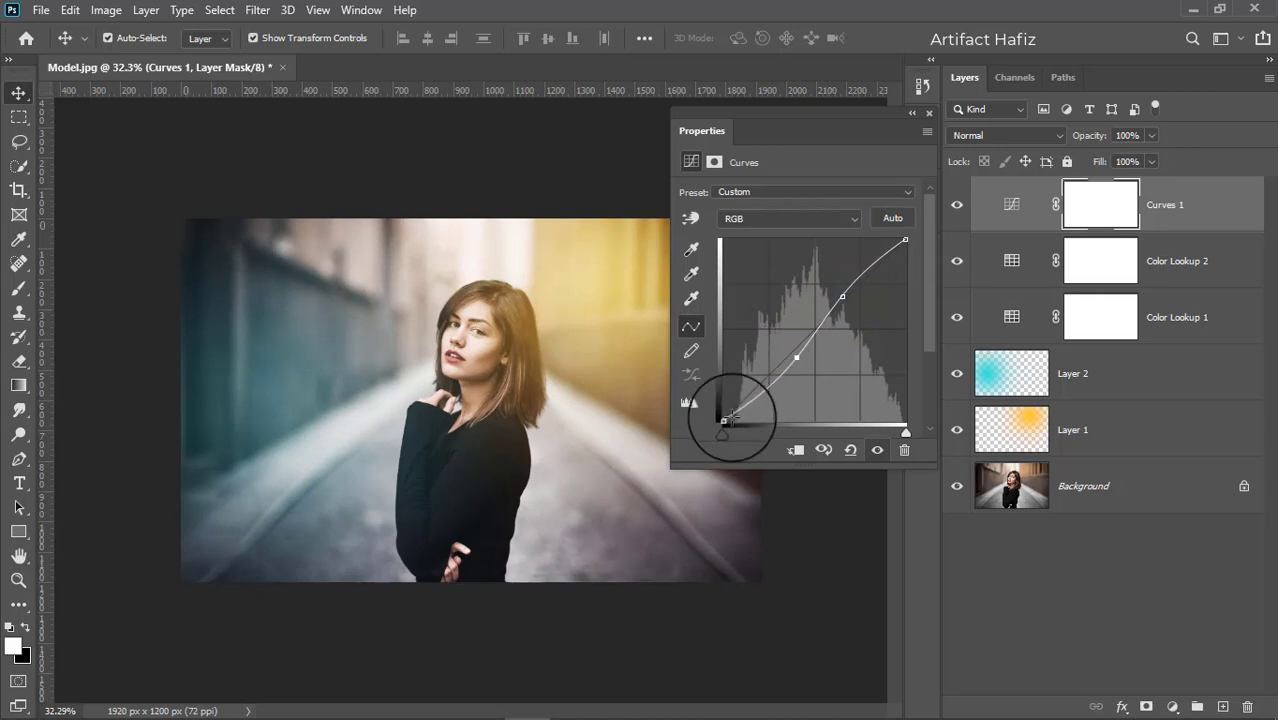
{"action": "left_click", "coordinate": [795, 357], "text": "ctrl"}
{"action": "left_click_drag", "start_coordinate": [774, 376], "coordinate": [776, 375]}
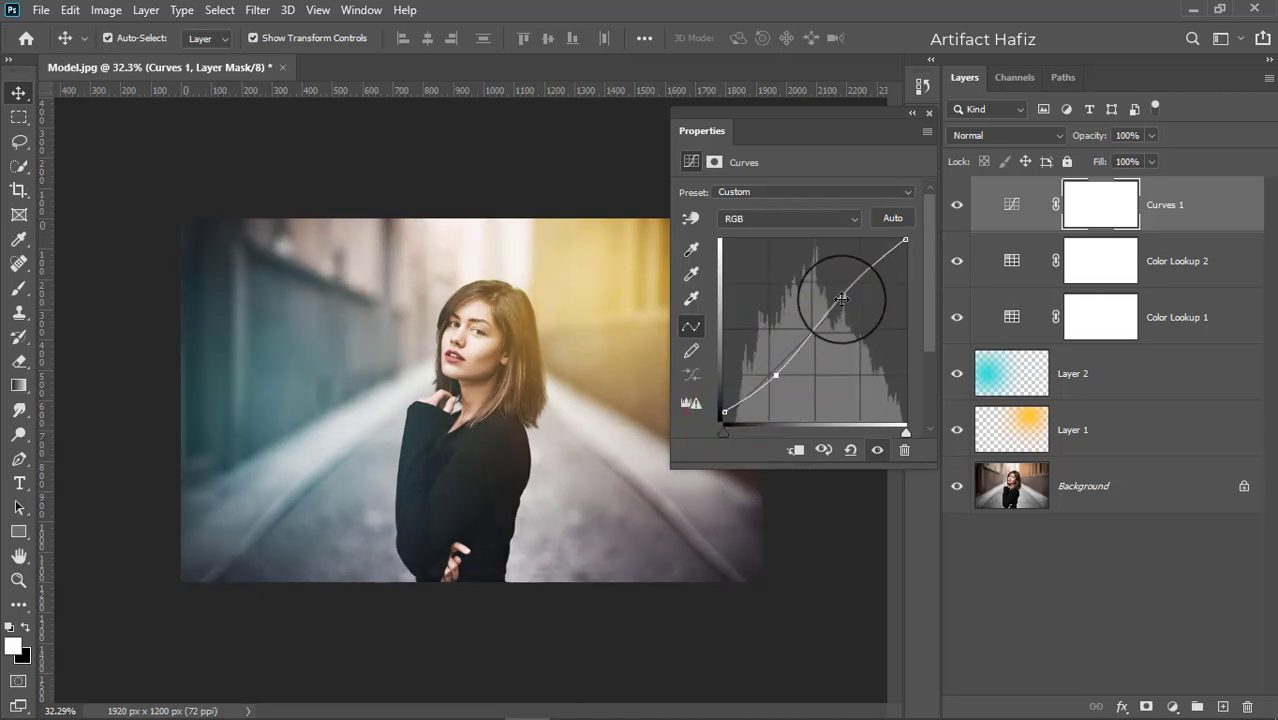
{"action": "left_click_drag", "start_coordinate": [840, 298], "coordinate": [859, 281]}
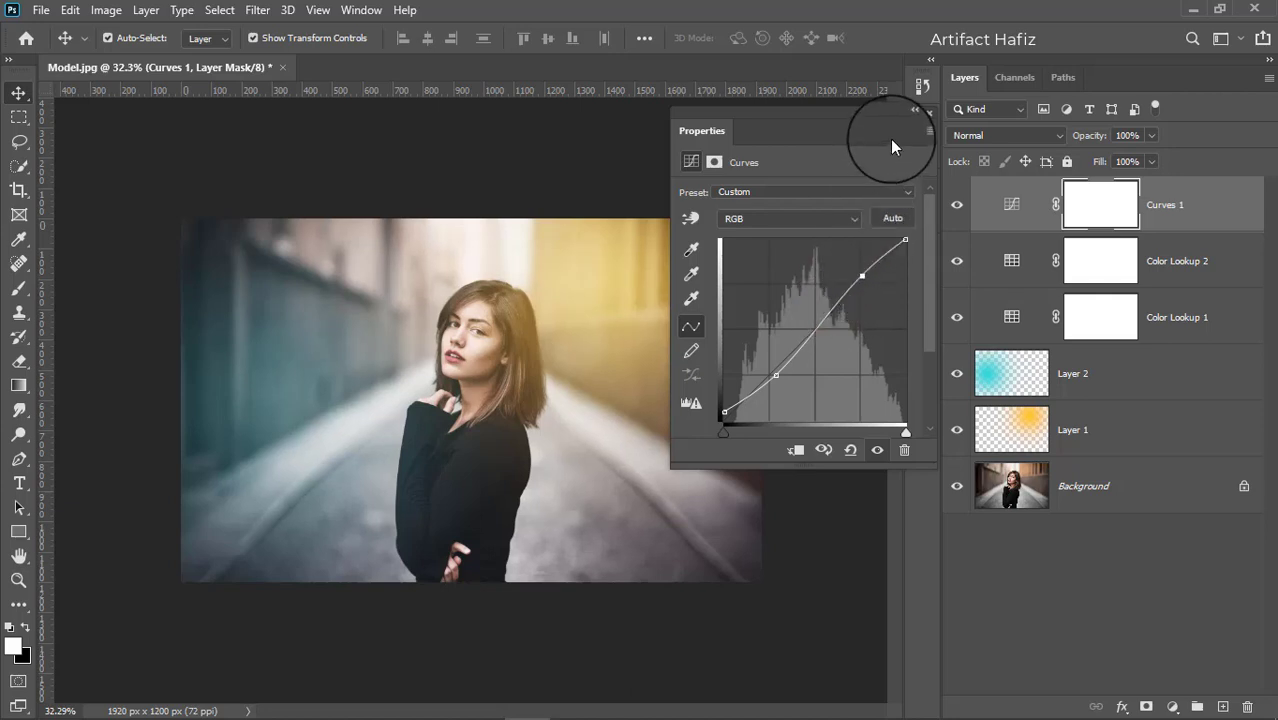
{"action": "left_click", "coordinate": [924, 116]}
Step: Lower the opacity of the Curves 1 adjustment layer to 65%
{"action": "left_click", "coordinate": [1144, 196]}
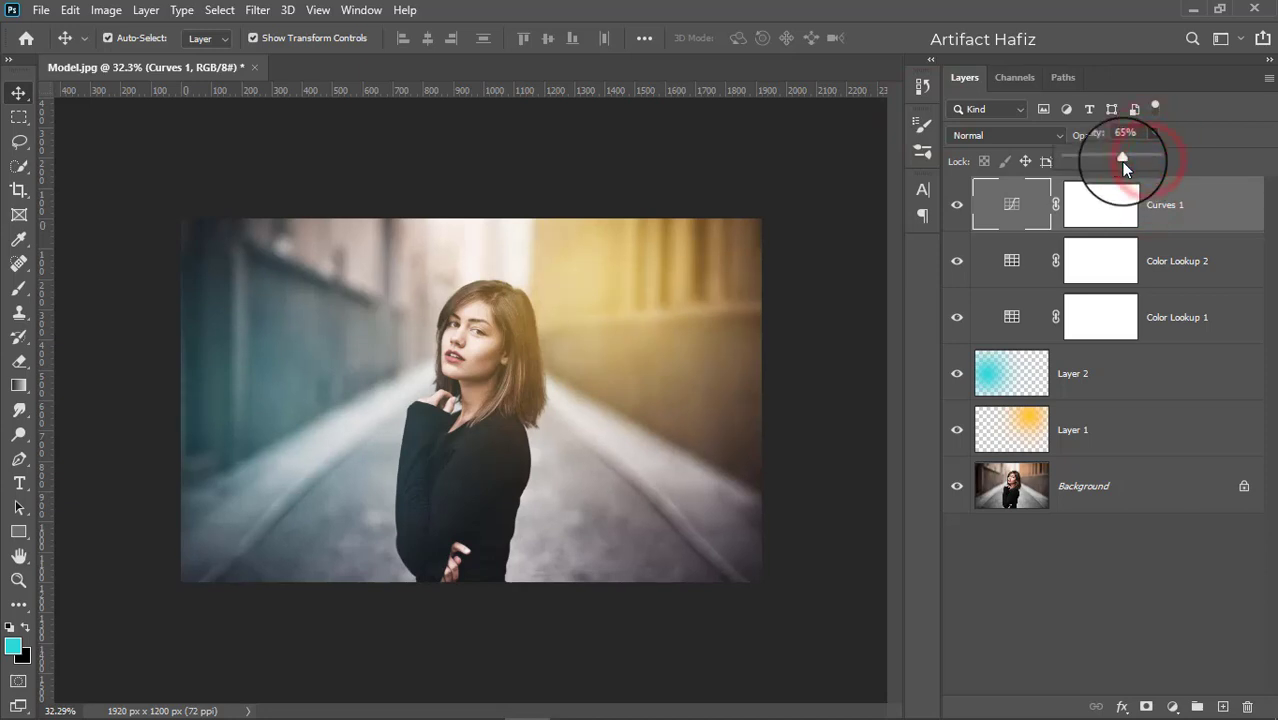
{"action": "left_click_drag", "start_coordinate": [1121, 162], "coordinate": [1122, 163]}
{"action": "left_click", "coordinate": [1176, 196]}
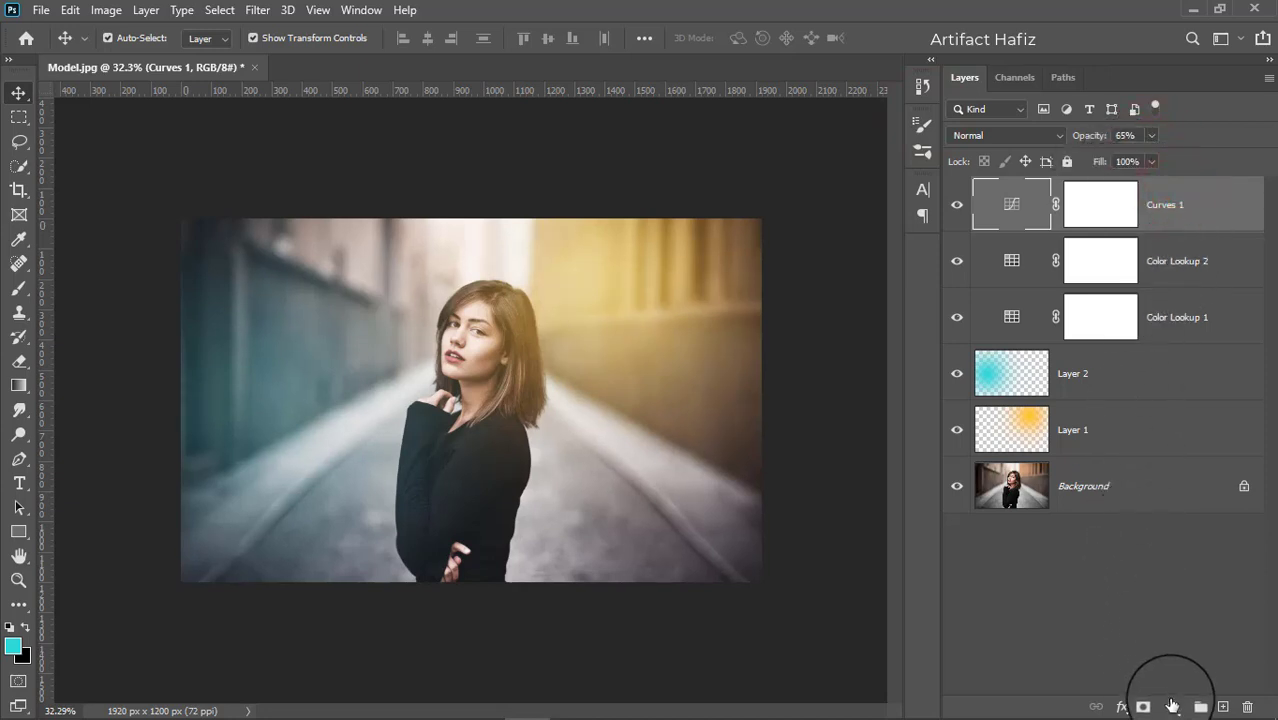
Step: Add a second Curves adjustment layer with a slightly raised RGB black point and anchor points in the shadows and midtones
{"action": "left_click", "coordinate": [1172, 706]}
{"action": "left_click", "coordinate": [1178, 466]}
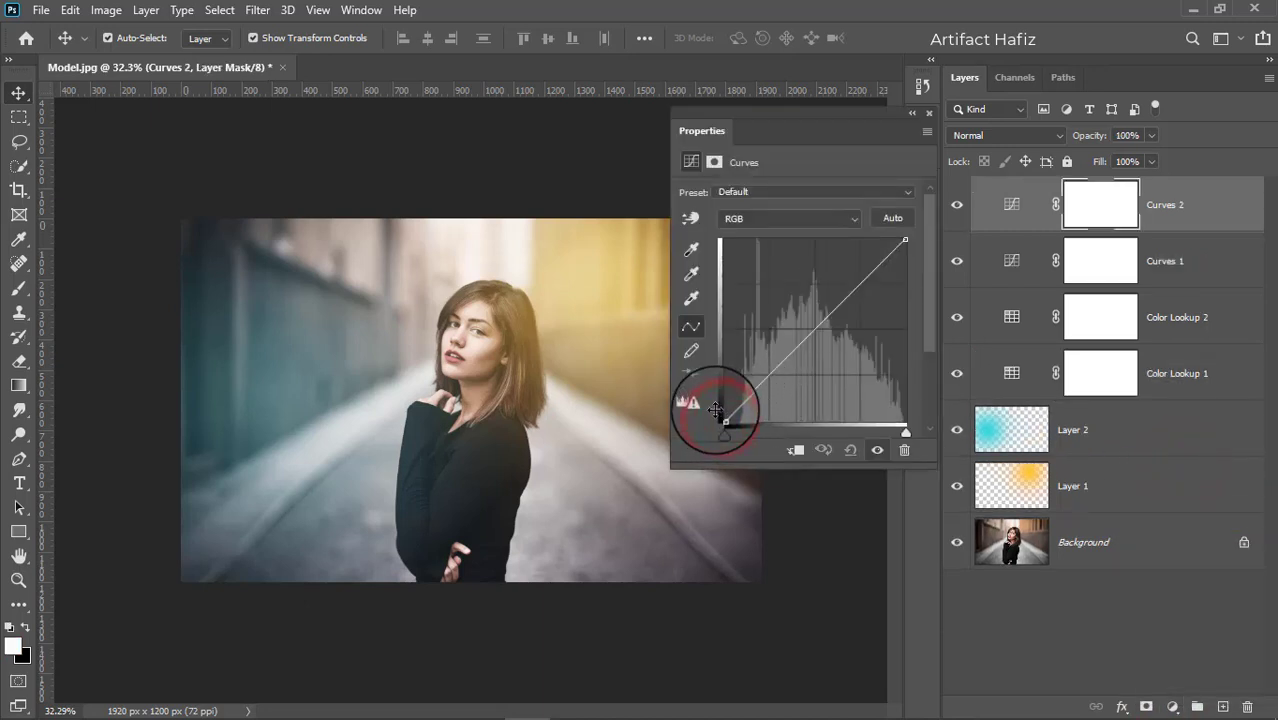
{"action": "left_click_drag", "start_coordinate": [724, 417], "coordinate": [719, 417]}
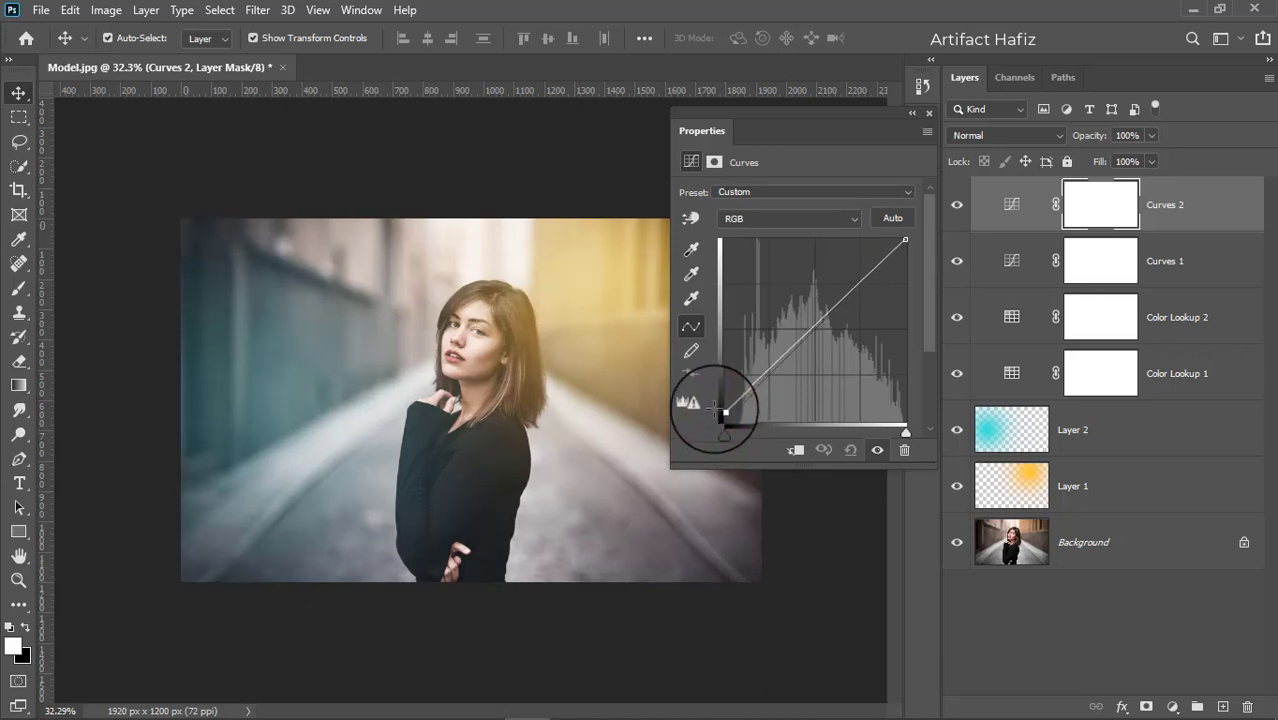
{"action": "left_click_drag", "start_coordinate": [765, 372], "coordinate": [767, 375]}
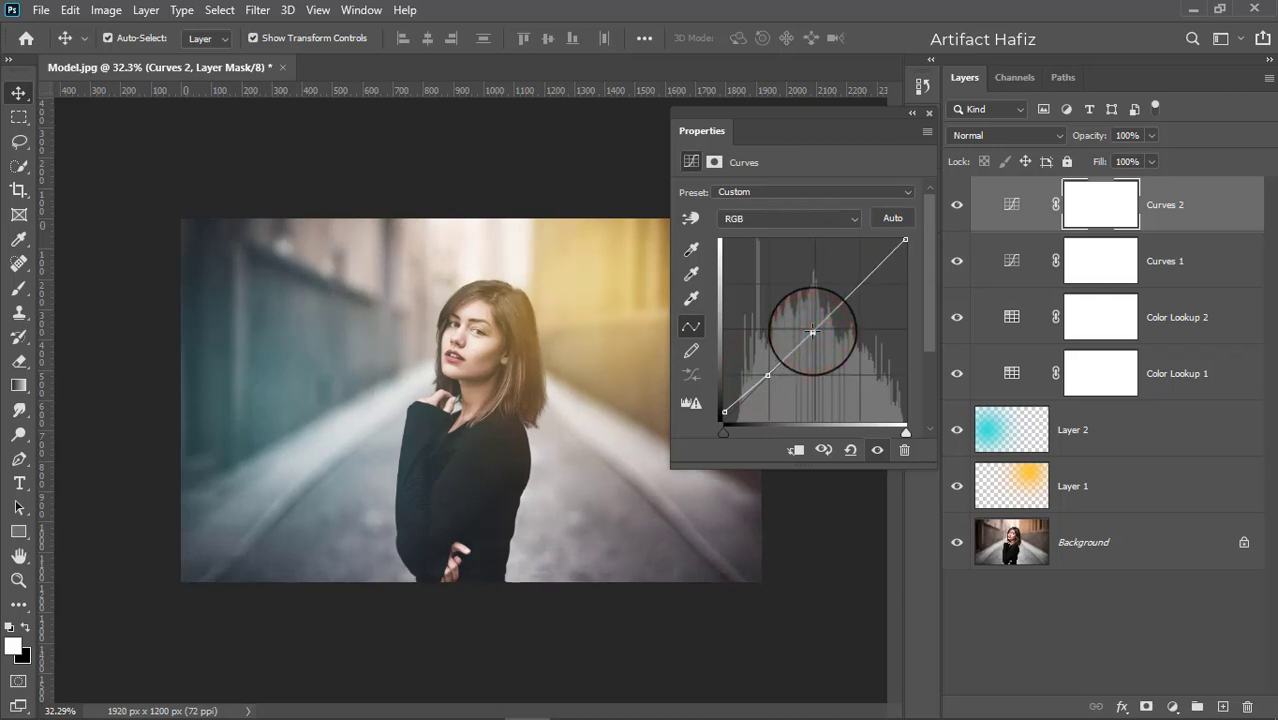
{"action": "left_click", "coordinate": [811, 328]}
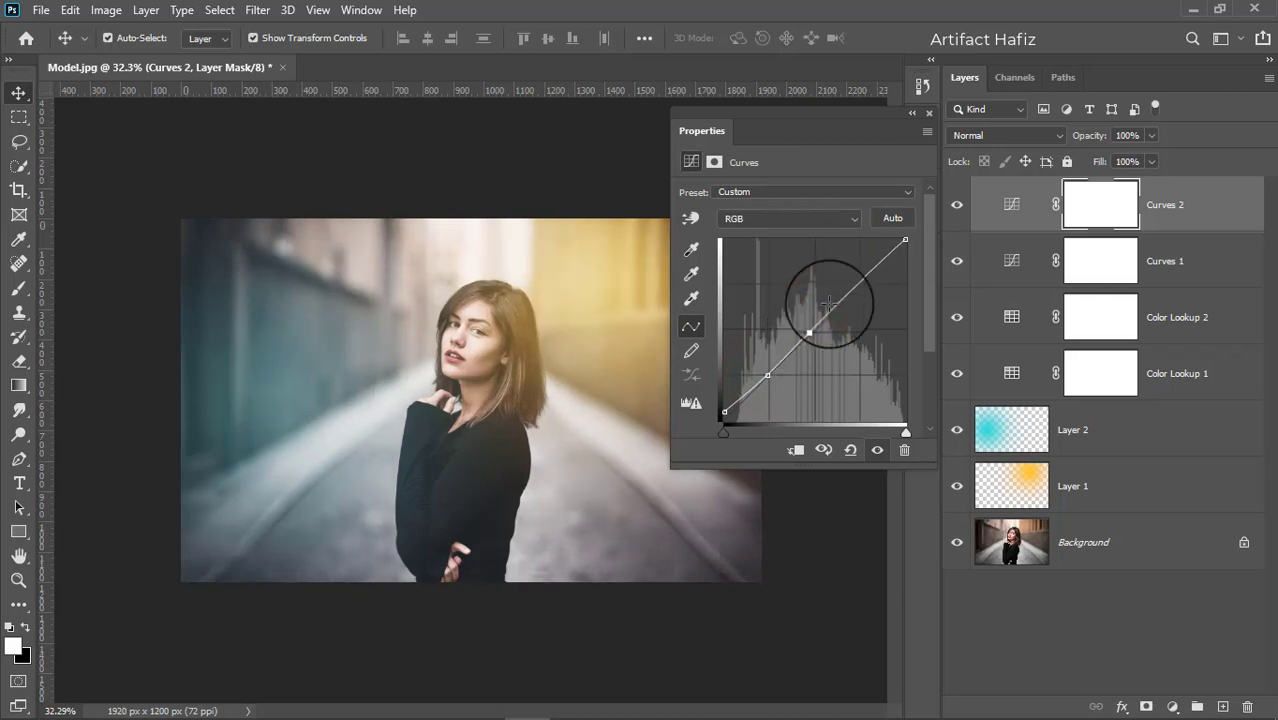
{"action": "left_click", "coordinate": [928, 120]}
Step: Add a Levels adjustment layer above Curves 2 with the black input level at 0 and the white input level at 251
{"action": "left_click", "coordinate": [1168, 204]}
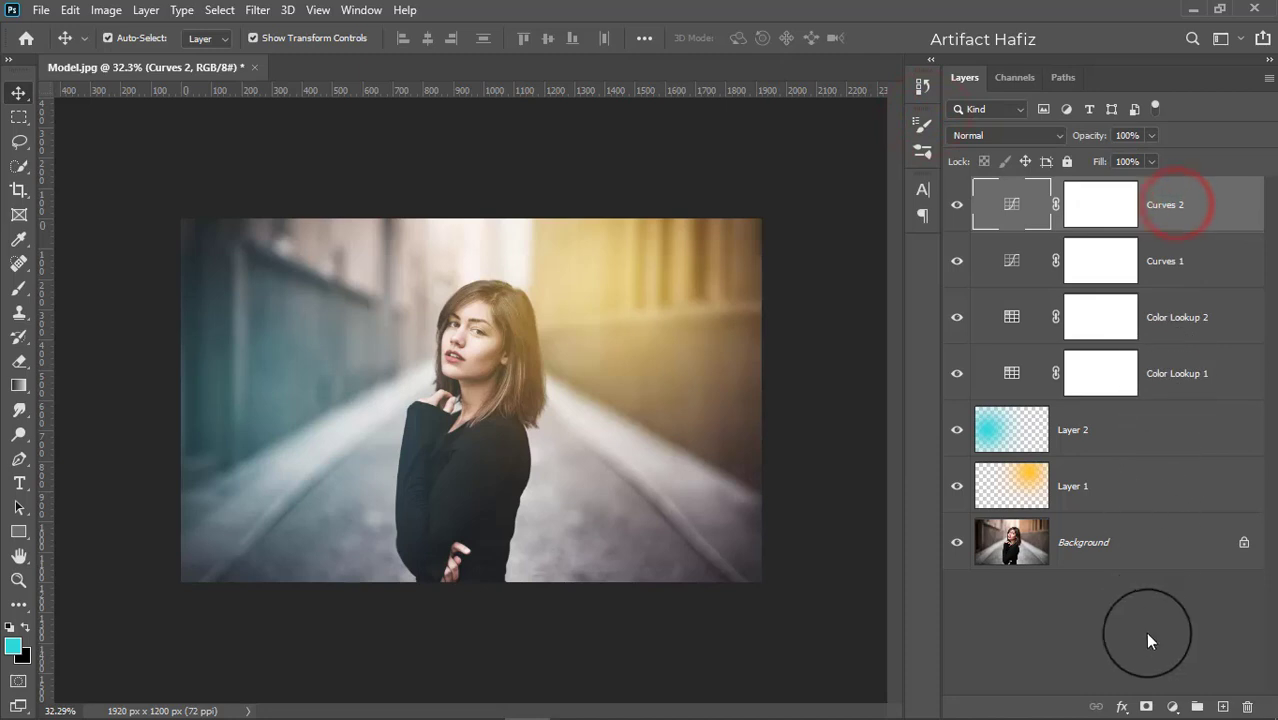
{"action": "left_click", "coordinate": [1170, 706]}
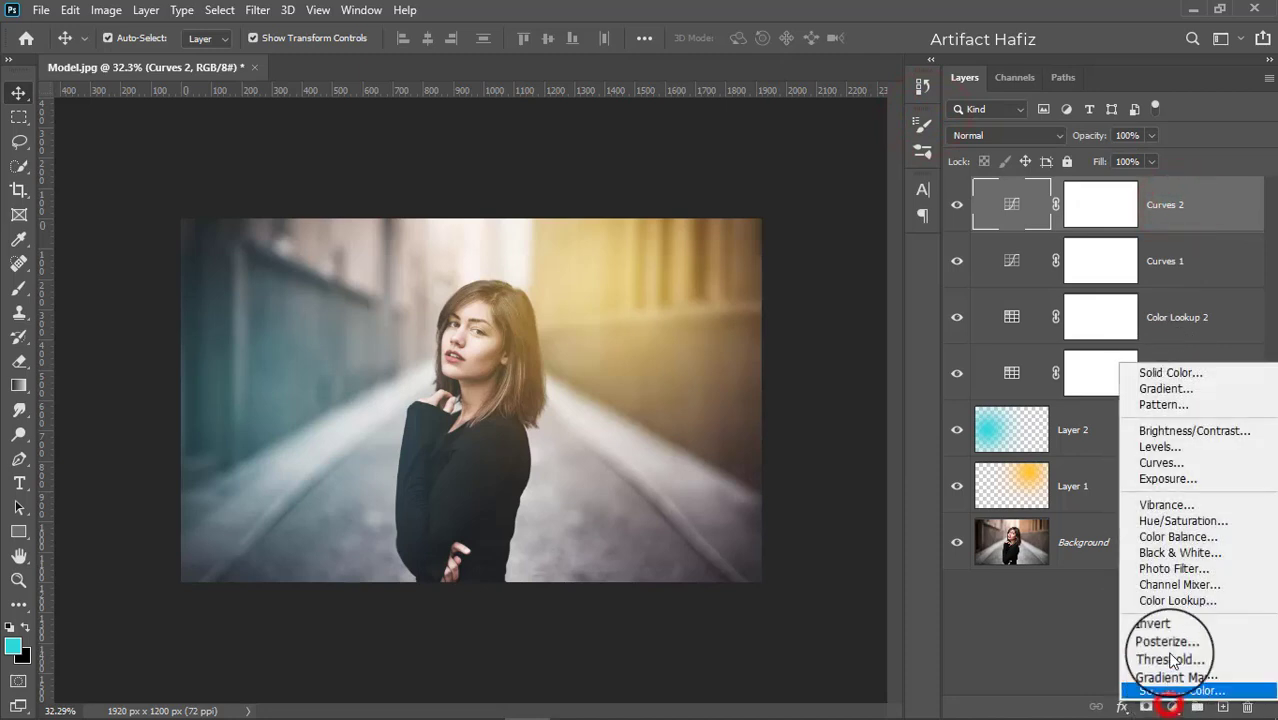
{"action": "left_click", "coordinate": [1178, 449]}
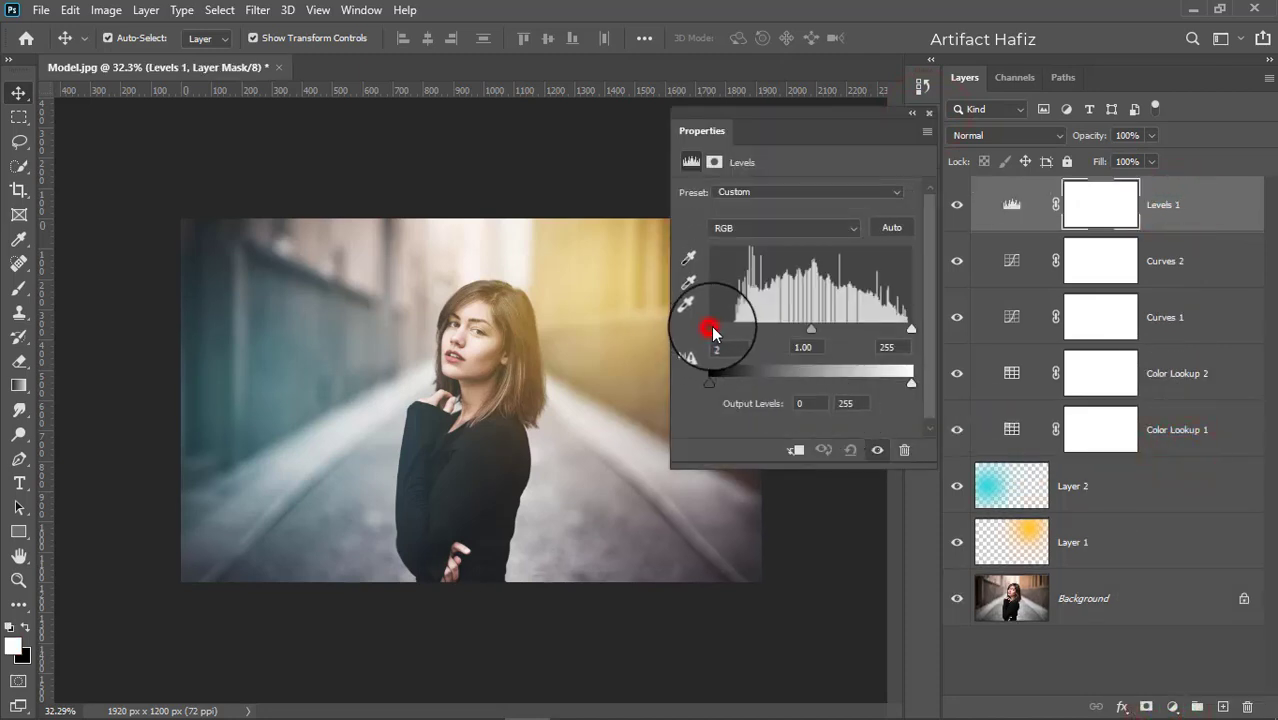
{"action": "left_click_drag", "start_coordinate": [712, 333], "coordinate": [707, 330]}
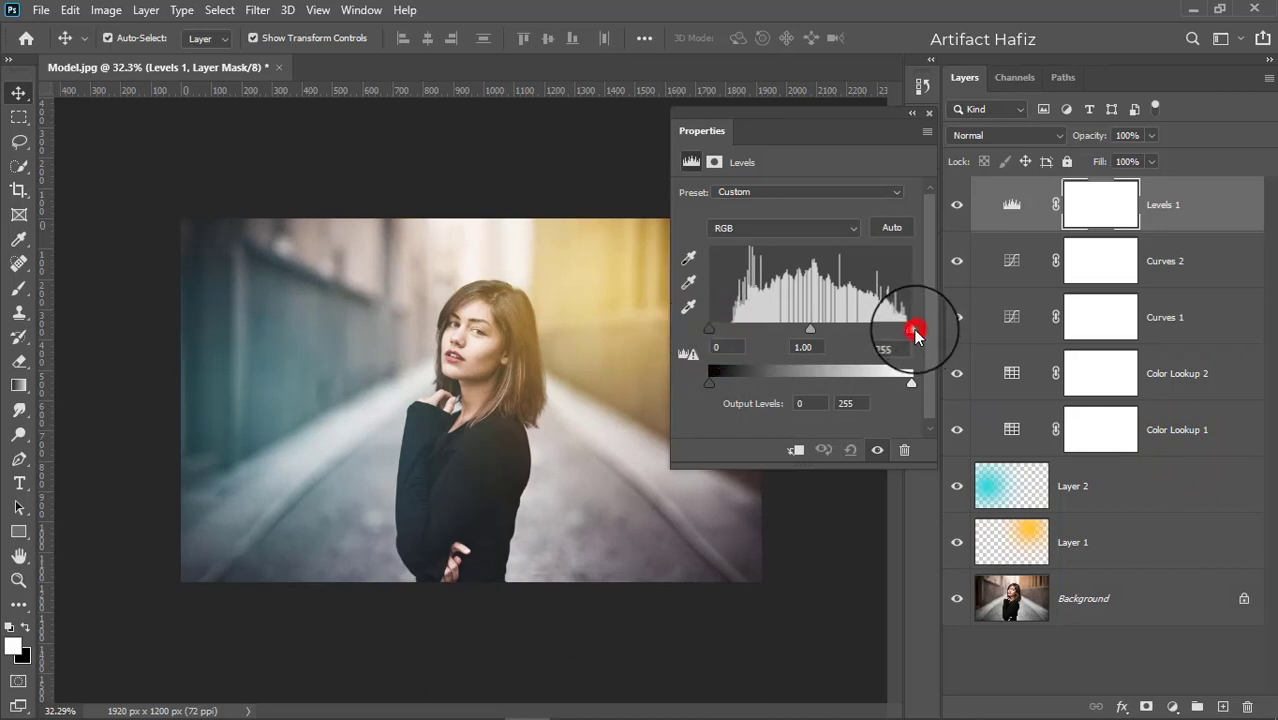
{"action": "left_click", "coordinate": [922, 88]}
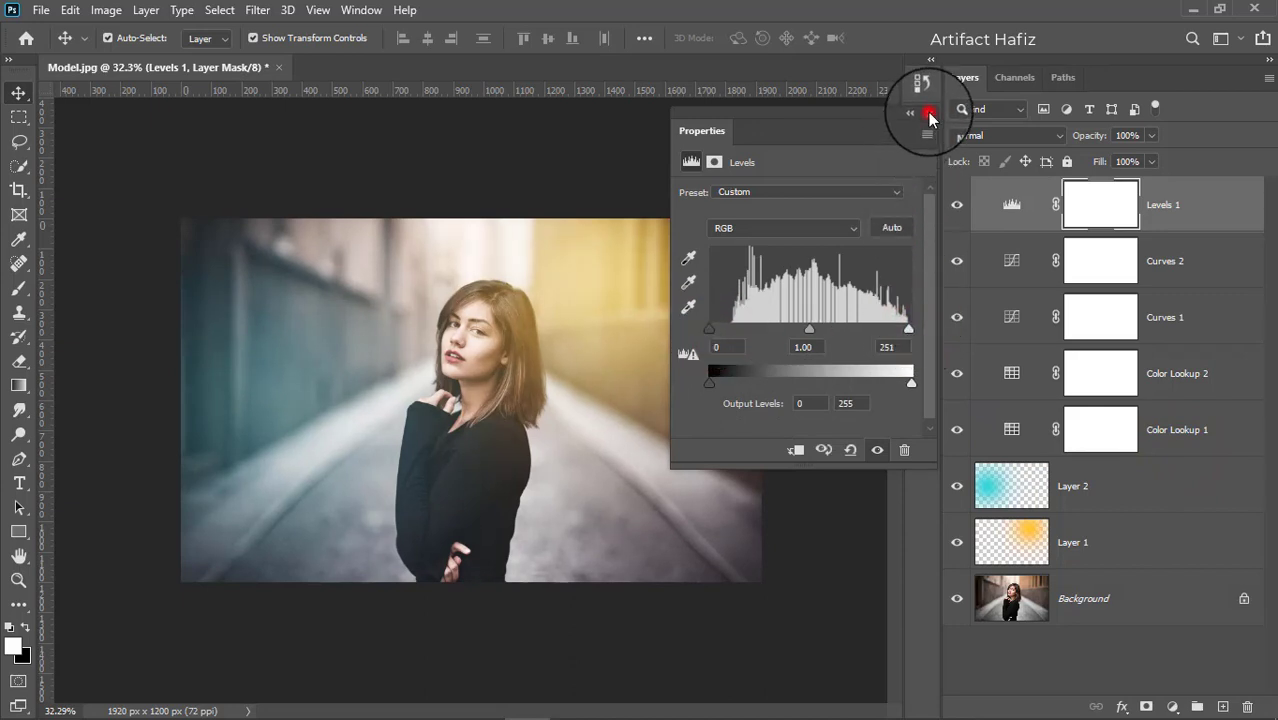
Step: Stamp all visible layers into a new layer above Levels 1 and convert it for Smart Filters
{"action": "left_click", "coordinate": [1190, 210]}
{"action": "key", "text": "ctrl+alt+shift+e"}
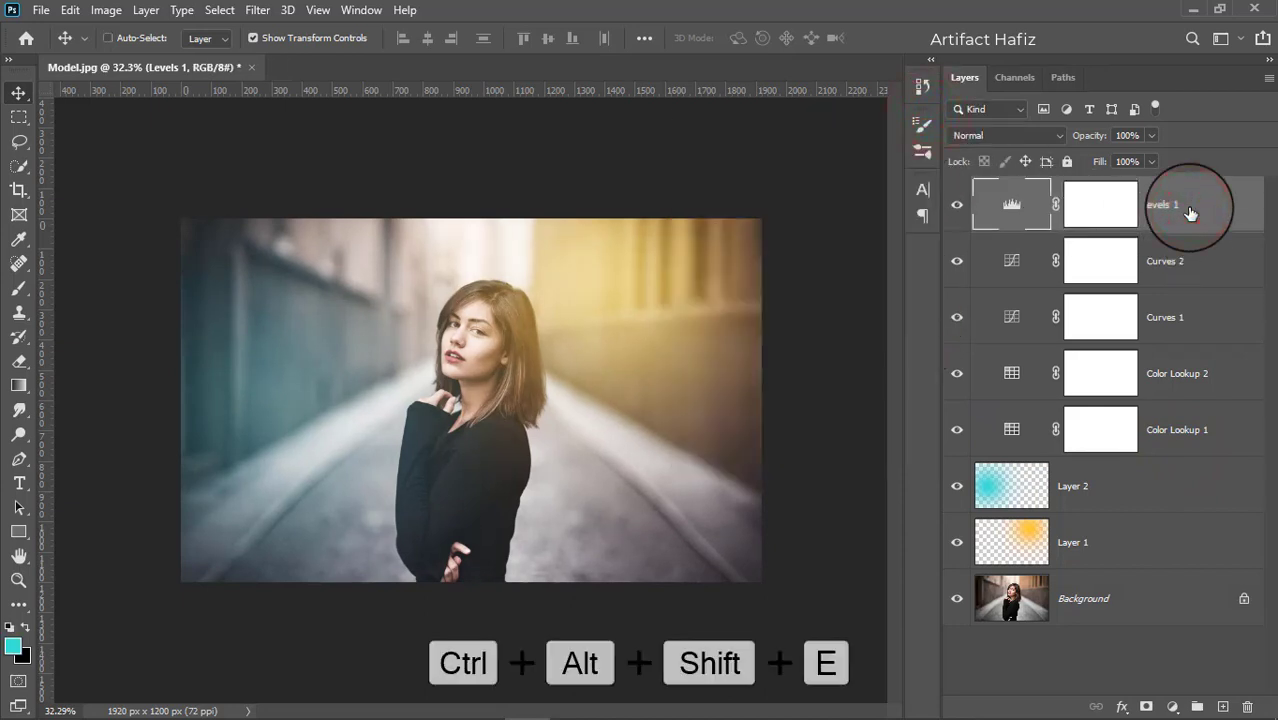
{"action": "left_click", "coordinate": [258, 10]}
{"action": "left_click", "coordinate": [260, 59]}
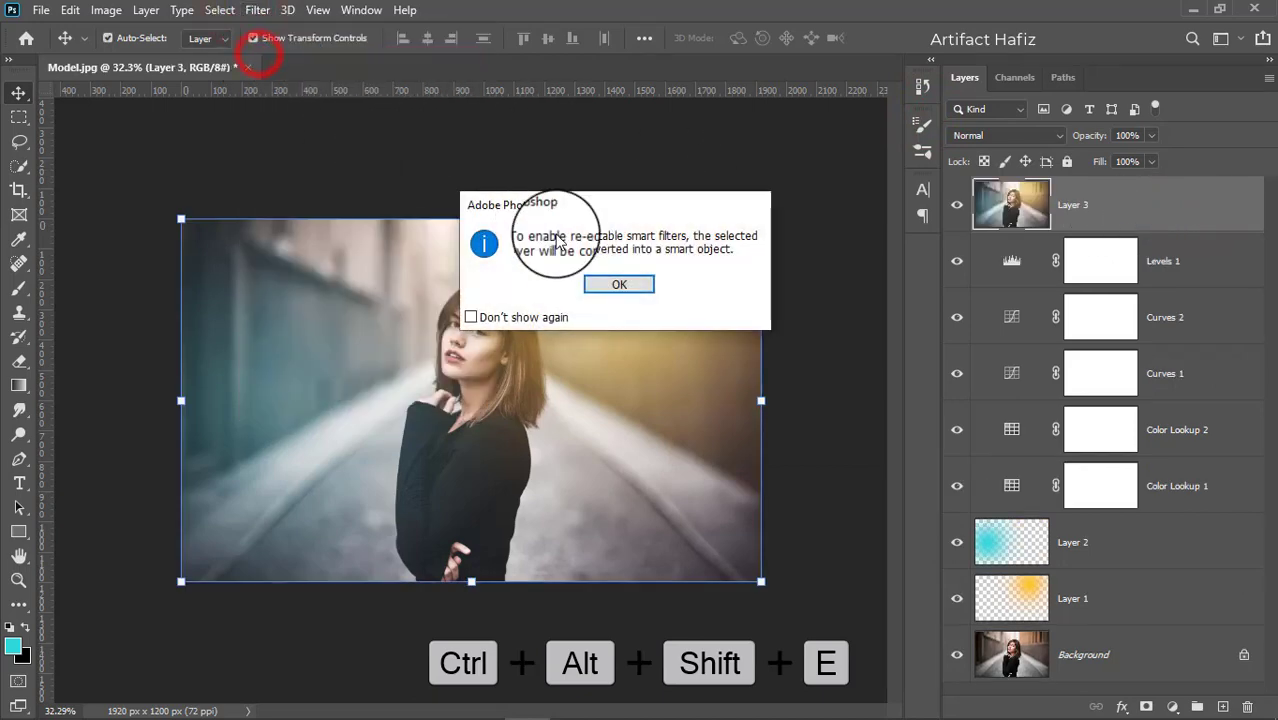
{"action": "left_click", "coordinate": [605, 285]}
Step: Open the Camera Raw Filter on Layer 3 and set Highlights to -63, Whites to +42, Blacks to -5 and Shadows to +3
{"action": "left_click", "coordinate": [258, 10]}
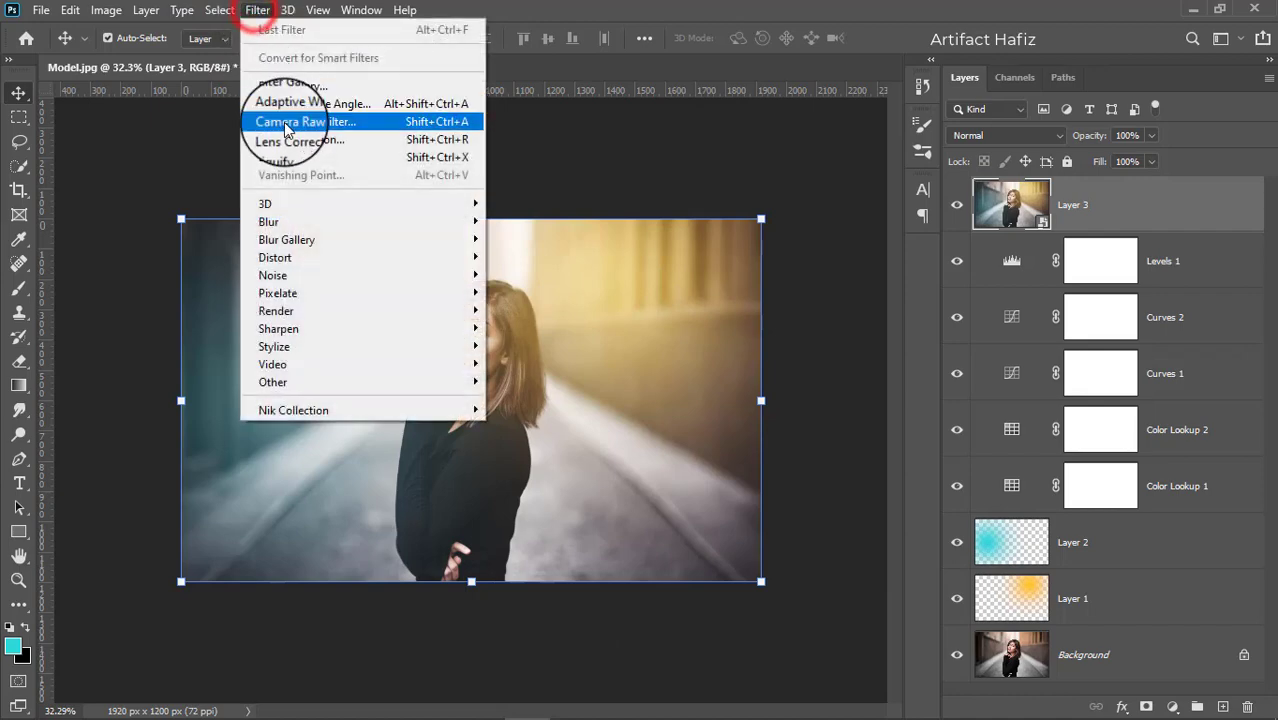
{"action": "left_click", "coordinate": [285, 123]}
{"action": "scroll", "coordinate": [984, 456], "scroll_direction": "down", "scroll_amount": 3}
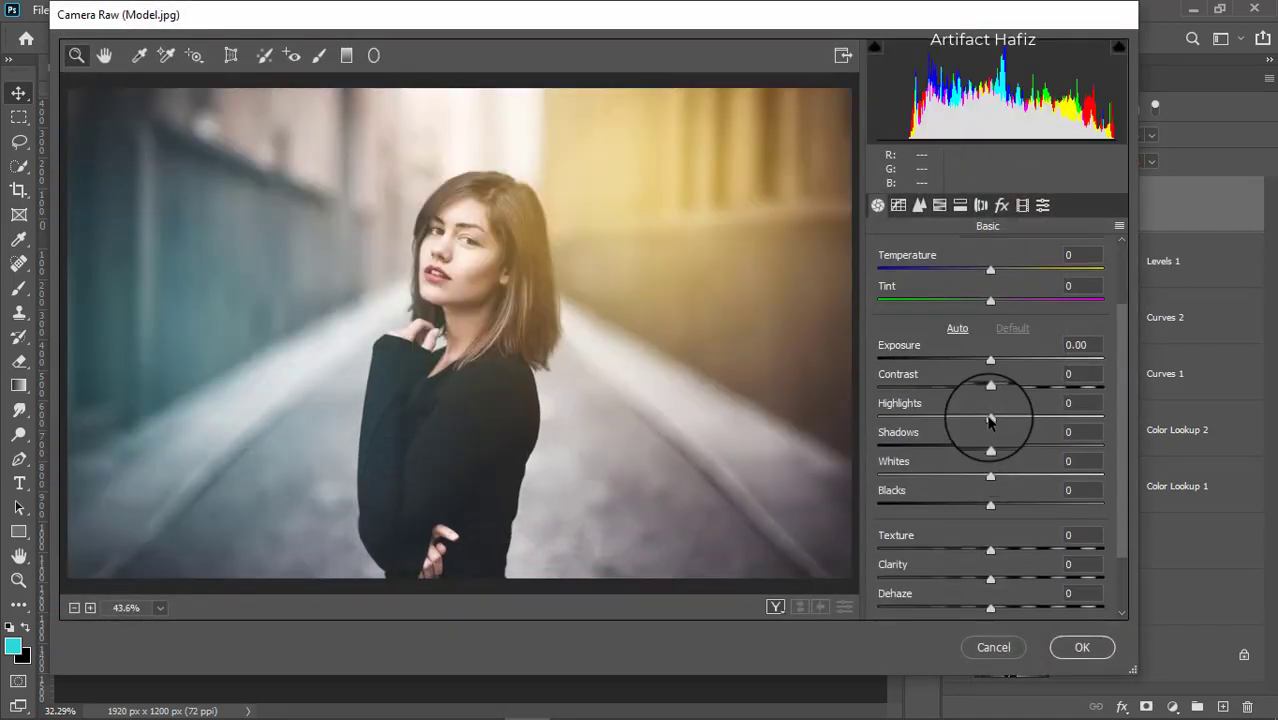
{"action": "mouse_move", "coordinate": [938, 422]}
{"action": "left_mouse_down"}
{"action": "mouse_move", "coordinate": [875, 418]}
{"action": "mouse_move", "coordinate": [968, 420]}
{"action": "mouse_move", "coordinate": [903, 421]}
{"action": "mouse_move", "coordinate": [942, 419]}
{"action": "left_mouse_up"}
{"action": "left_click_drag", "start_coordinate": [990, 475], "coordinate": [1037, 480]}
{"action": "mouse_move", "coordinate": [944, 418]}
{"action": "left_mouse_down"}
{"action": "mouse_move", "coordinate": [962, 424]}
{"action": "mouse_move", "coordinate": [919, 418]}
{"action": "left_mouse_up"}
{"action": "mouse_move", "coordinate": [991, 508]}
{"action": "left_mouse_down"}
{"action": "mouse_move", "coordinate": [958, 508]}
{"action": "mouse_move", "coordinate": [985, 508]}
{"action": "left_mouse_up"}
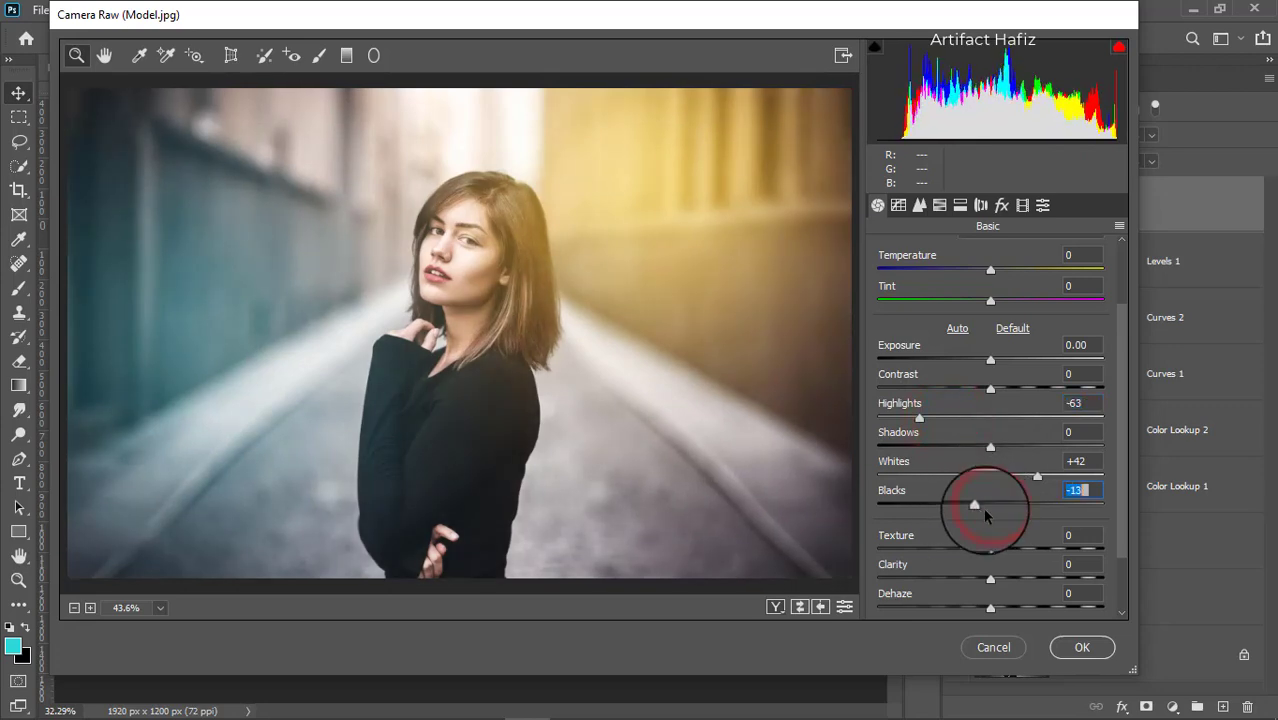
{"action": "mouse_move", "coordinate": [991, 448]}
{"action": "left_mouse_down"}
{"action": "mouse_move", "coordinate": [853, 450]}
{"action": "mouse_move", "coordinate": [993, 449]}
{"action": "left_mouse_up"}
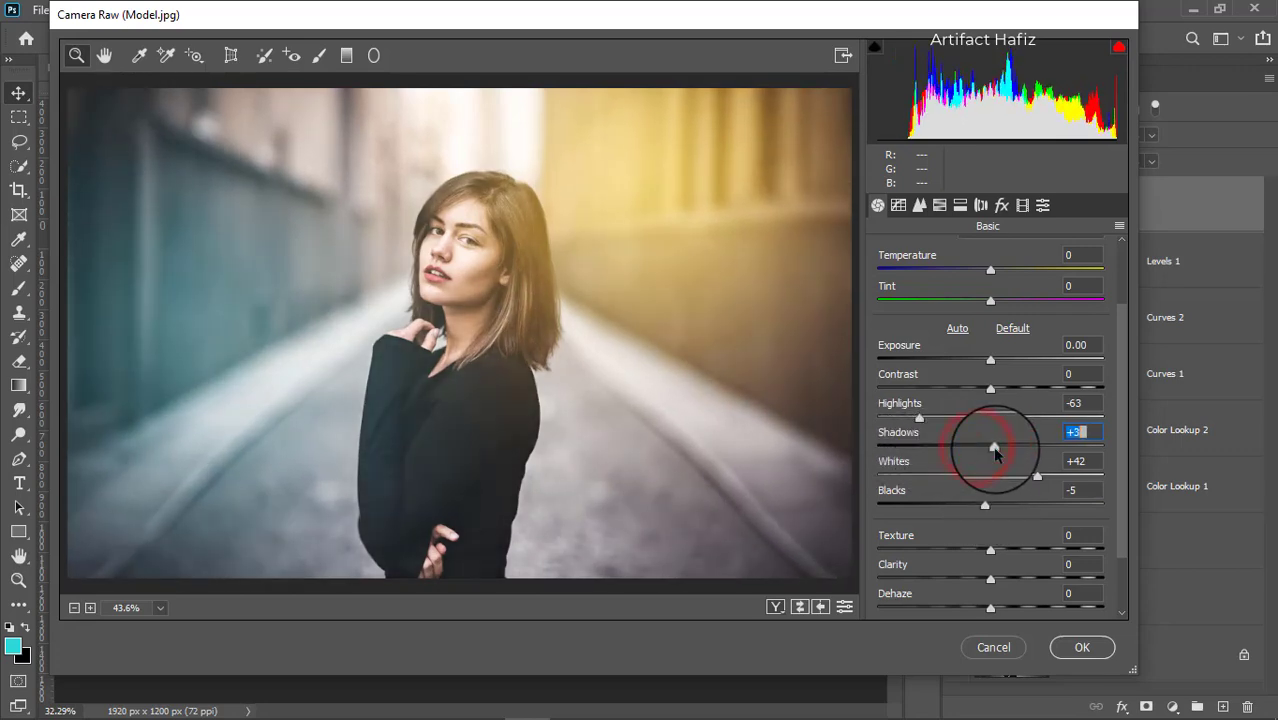
Step: Set the Camera Raw Contrast to +33 and Clarity to +8
{"action": "left_click_drag", "start_coordinate": [989, 580], "coordinate": [1020, 580]}
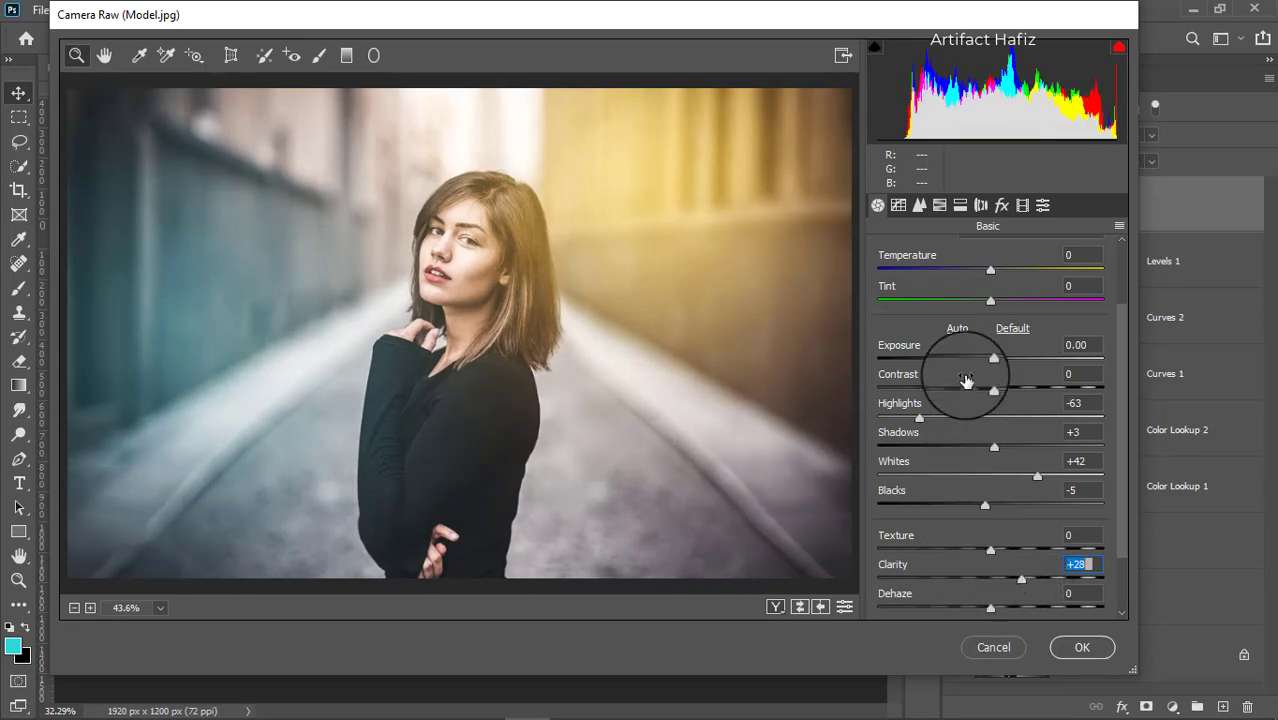
{"action": "left_click_drag", "start_coordinate": [990, 388], "coordinate": [1027, 388]}
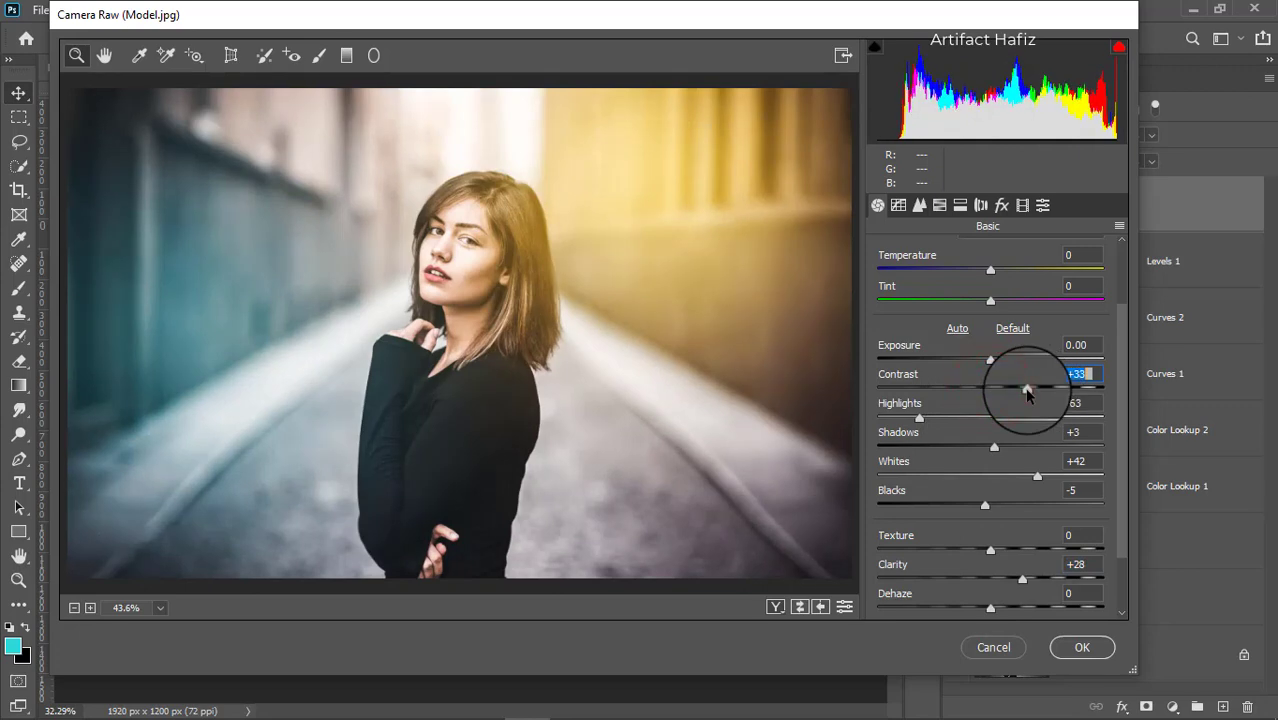
{"action": "left_click_drag", "start_coordinate": [1020, 583], "coordinate": [999, 585]}
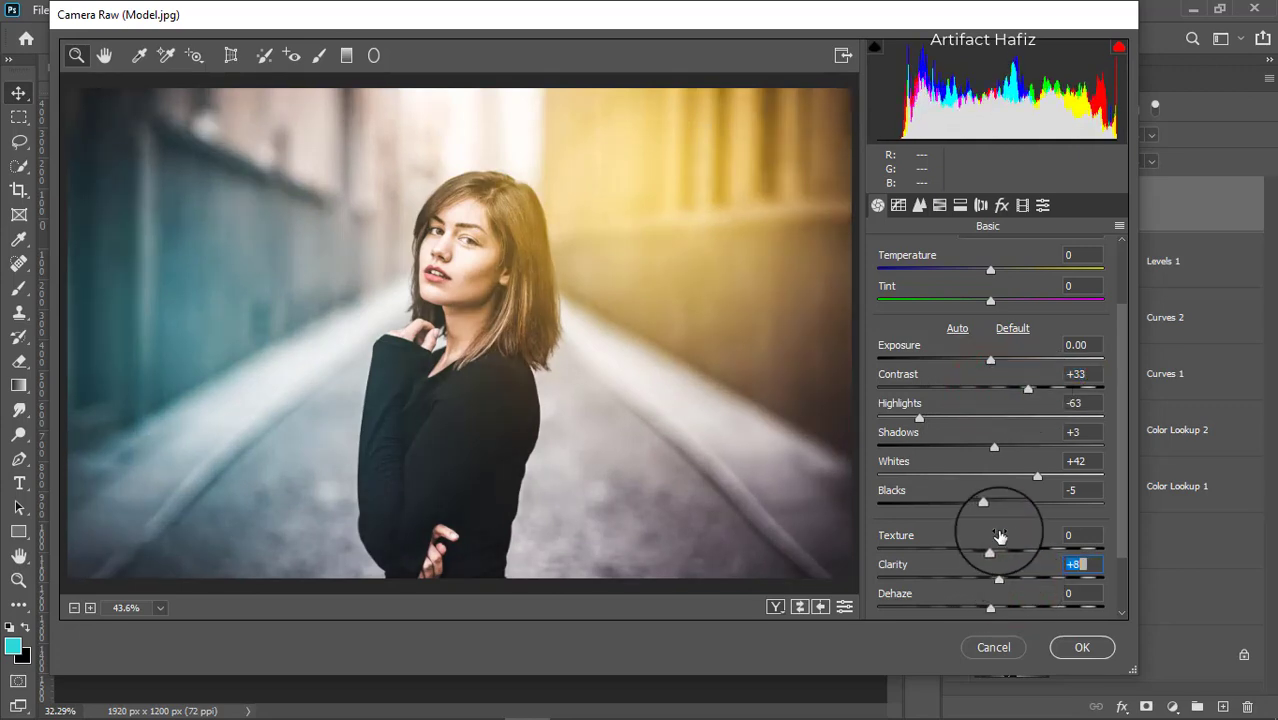
Step: In the HSL saturation adjustments, set Oranges to +5 and Yellows to -30
{"action": "scroll", "coordinate": [1012, 536], "scroll_direction": "down", "scroll_amount": 2}
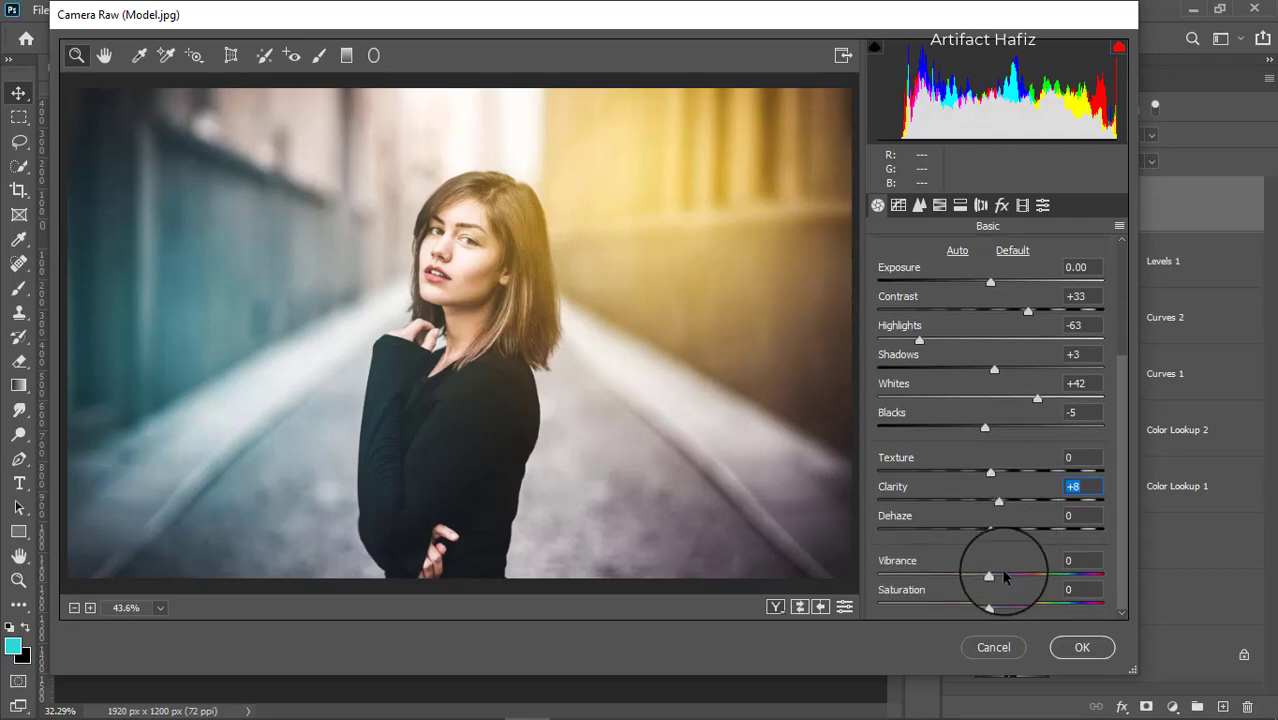
{"action": "left_click", "coordinate": [938, 205]}
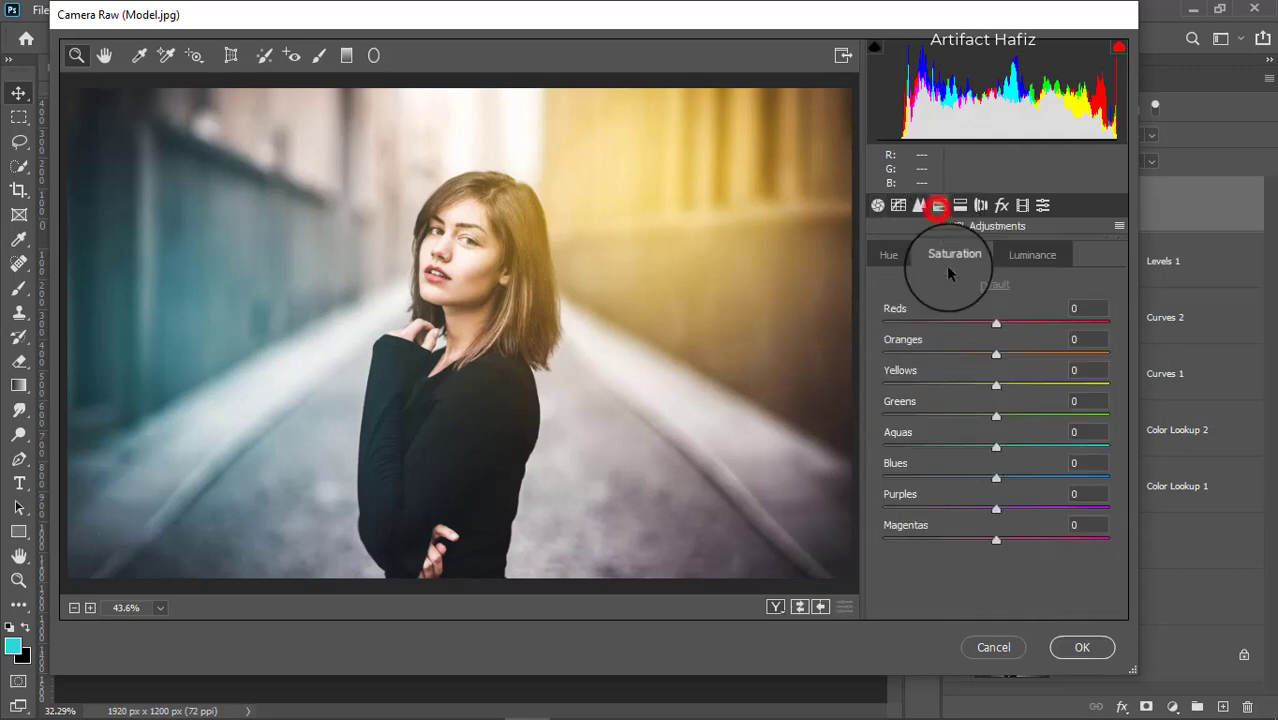
{"action": "left_click", "coordinate": [953, 254]}
{"action": "left_click_drag", "start_coordinate": [996, 354], "coordinate": [961, 390]}
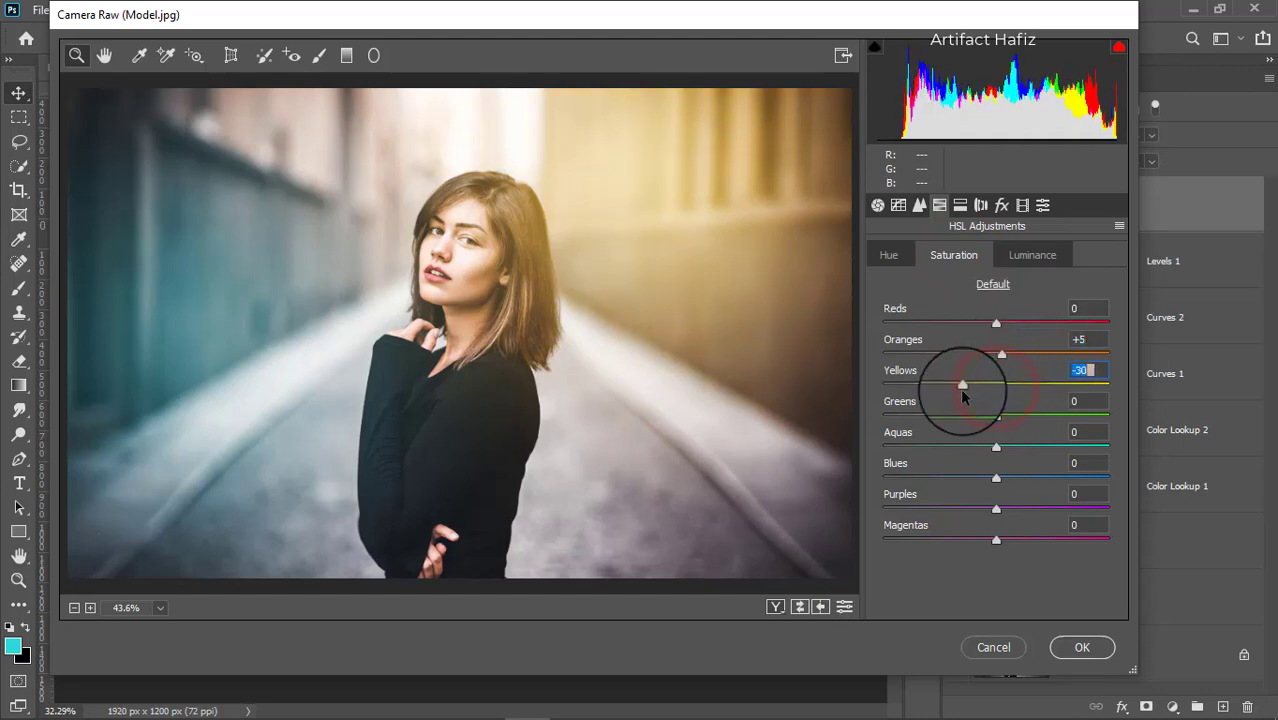
Step: In the HSL hue adjustments, set Aquas to +73 and Blues to -51
{"action": "left_click_drag", "start_coordinate": [997, 447], "coordinate": [938, 484]}
{"action": "left_click", "coordinate": [884, 254]}
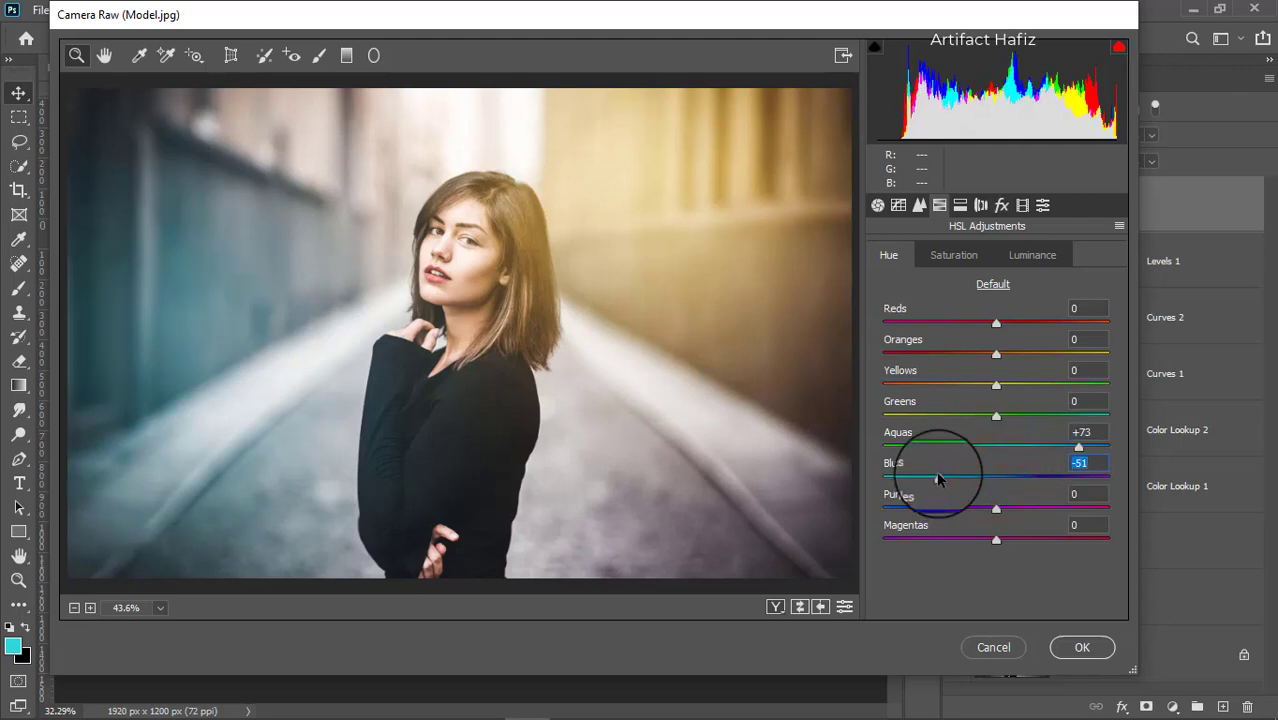
Step: In the HSL luminance adjustments, set Oranges to -23, Yellows to +4, Aquas to +25 and Blues to +41
{"action": "mouse_move", "coordinate": [996, 354]}
{"action": "left_mouse_down"}
{"action": "mouse_move", "coordinate": [1018, 355]}
{"action": "mouse_move", "coordinate": [970, 357]}
{"action": "mouse_move", "coordinate": [998, 357]}
{"action": "mouse_move", "coordinate": [996, 385]}
{"action": "mouse_move", "coordinate": [1019, 381]}
{"action": "mouse_move", "coordinate": [1004, 396]}
{"action": "mouse_move", "coordinate": [973, 392]}
{"action": "mouse_move", "coordinate": [1007, 399]}
{"action": "mouse_move", "coordinate": [1041, 357]}
{"action": "mouse_move", "coordinate": [980, 365]}
{"action": "left_mouse_up"}
{"action": "left_click", "coordinate": [1020, 252]}
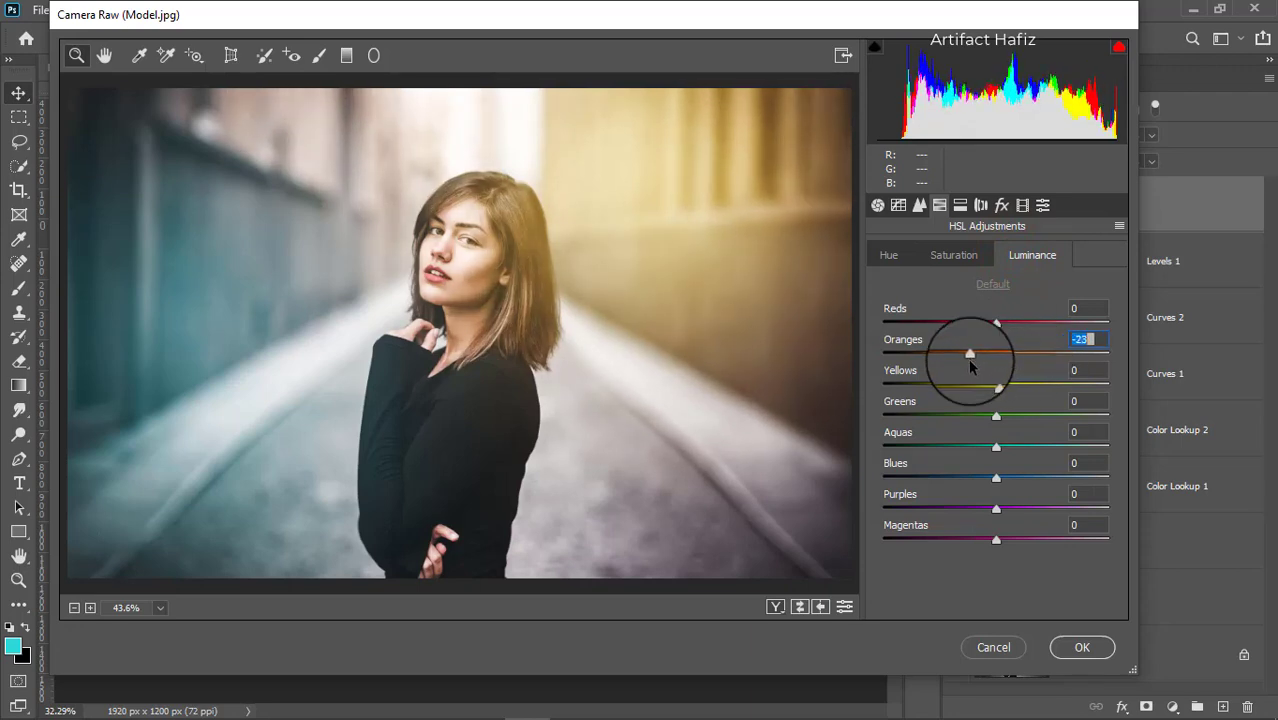
{"action": "mouse_move", "coordinate": [996, 388]}
{"action": "left_mouse_down"}
{"action": "mouse_move", "coordinate": [943, 390]}
{"action": "mouse_move", "coordinate": [1003, 396]}
{"action": "left_mouse_up"}
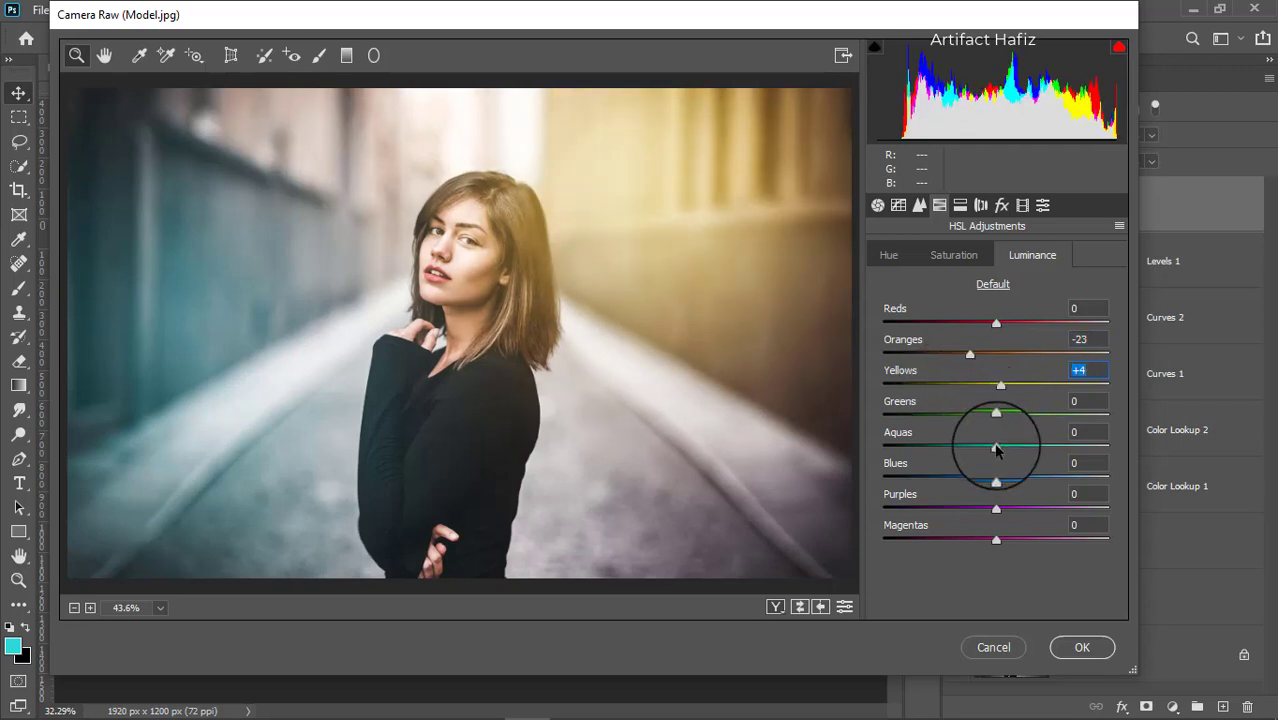
{"action": "left_click_drag", "start_coordinate": [996, 449], "coordinate": [1044, 470]}
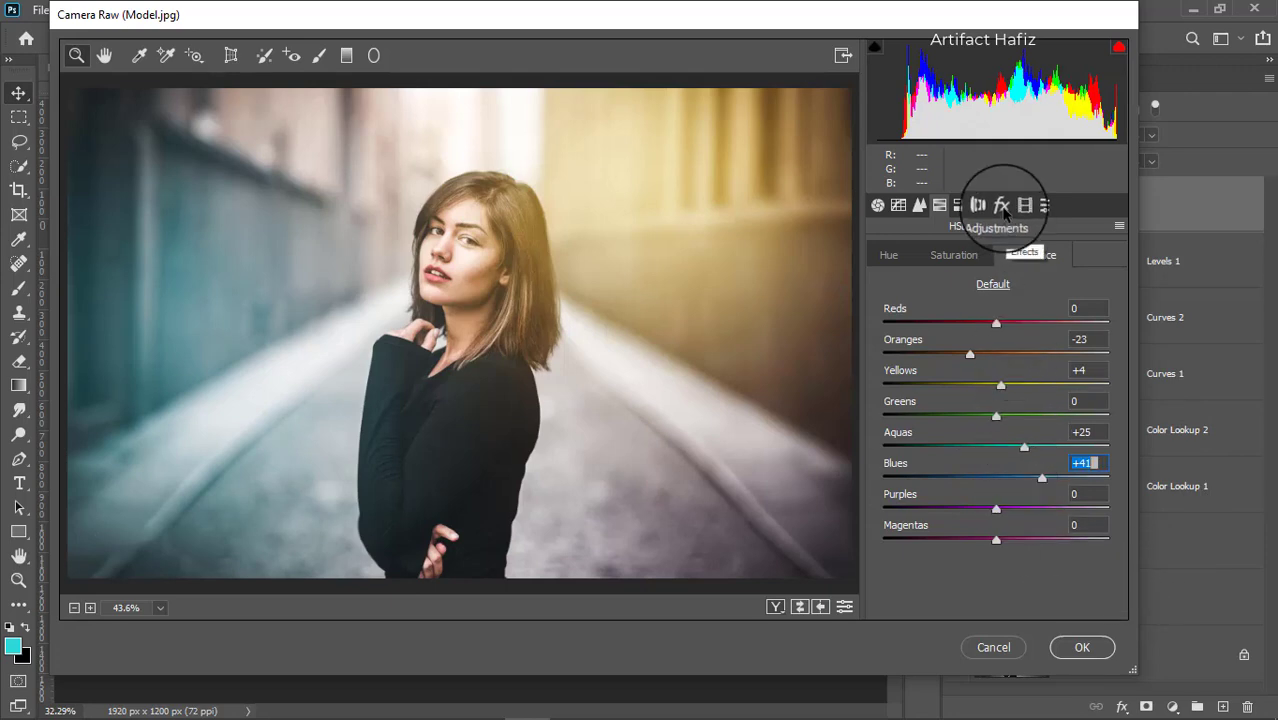
Step: In Split Toning, set the Shadows to Hue 254 and Saturation 25, and the Highlights to Hue 225 and Saturation 8
{"action": "left_click", "coordinate": [959, 205]}
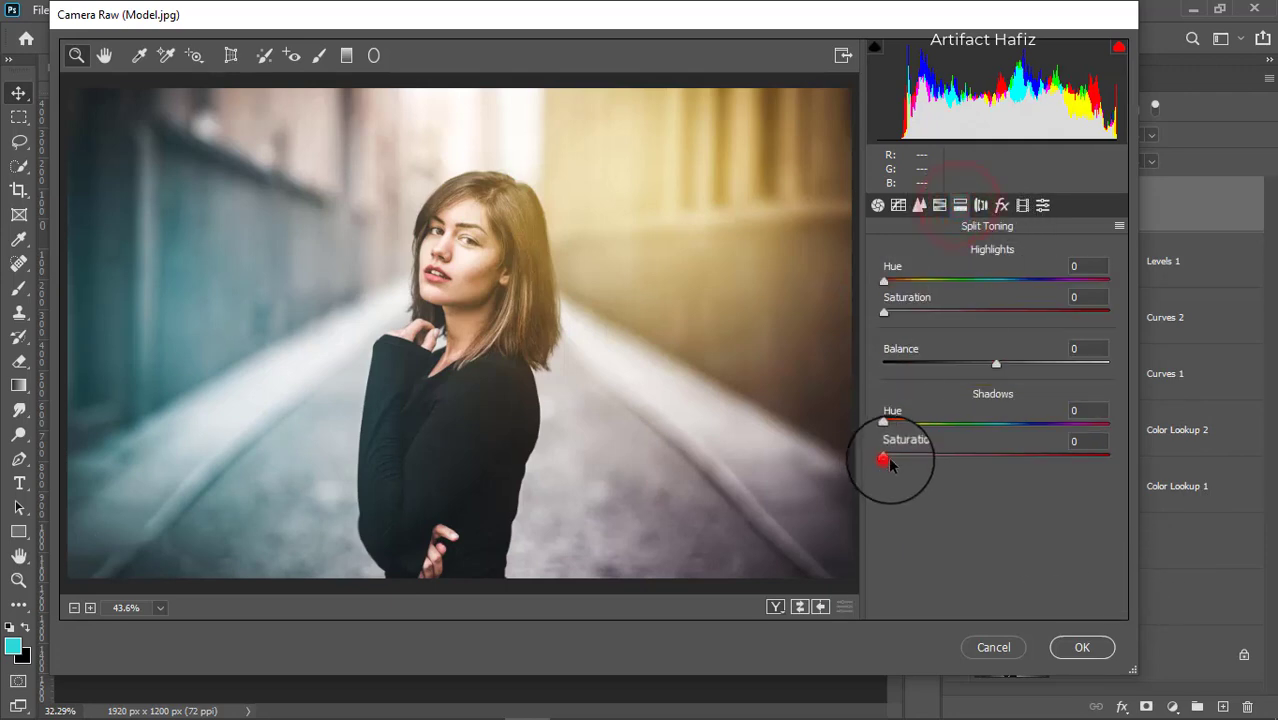
{"action": "left_click_drag", "start_coordinate": [884, 460], "coordinate": [1062, 458]}
{"action": "left_click_drag", "start_coordinate": [884, 421], "coordinate": [941, 455]}
{"action": "left_click_drag", "start_coordinate": [887, 315], "coordinate": [987, 318]}
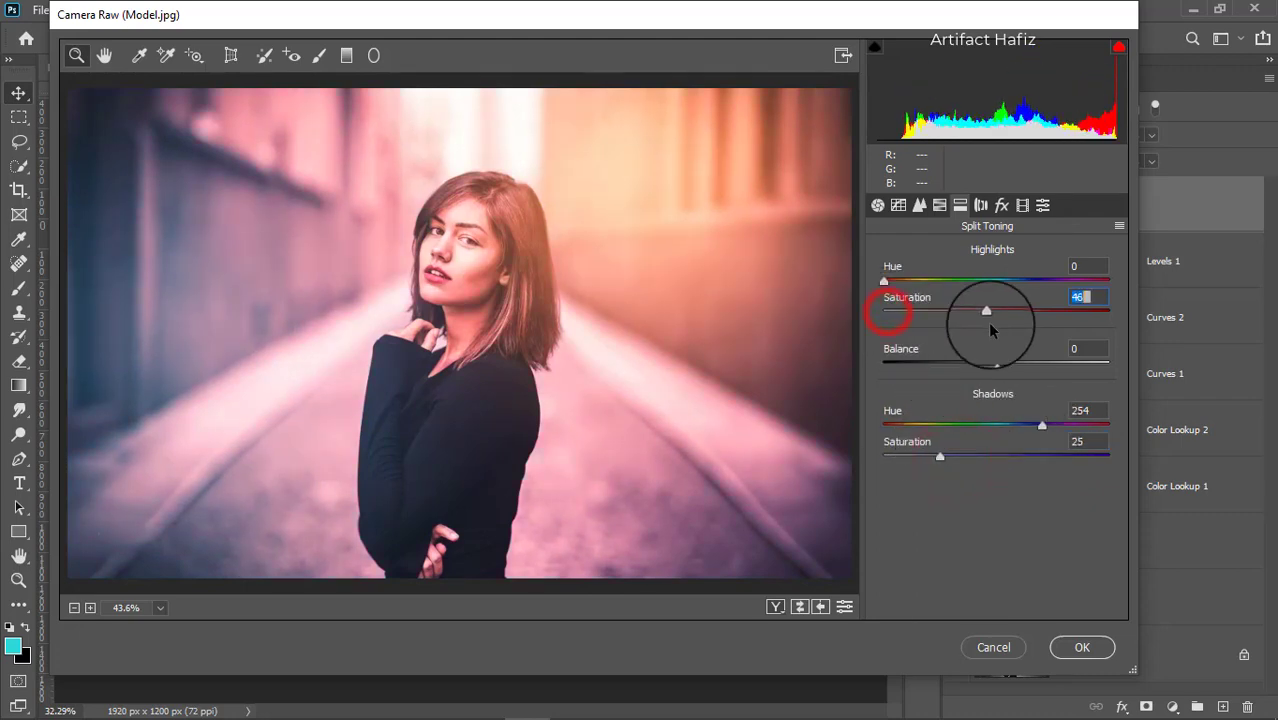
{"action": "left_click_drag", "start_coordinate": [884, 278], "coordinate": [902, 320]}
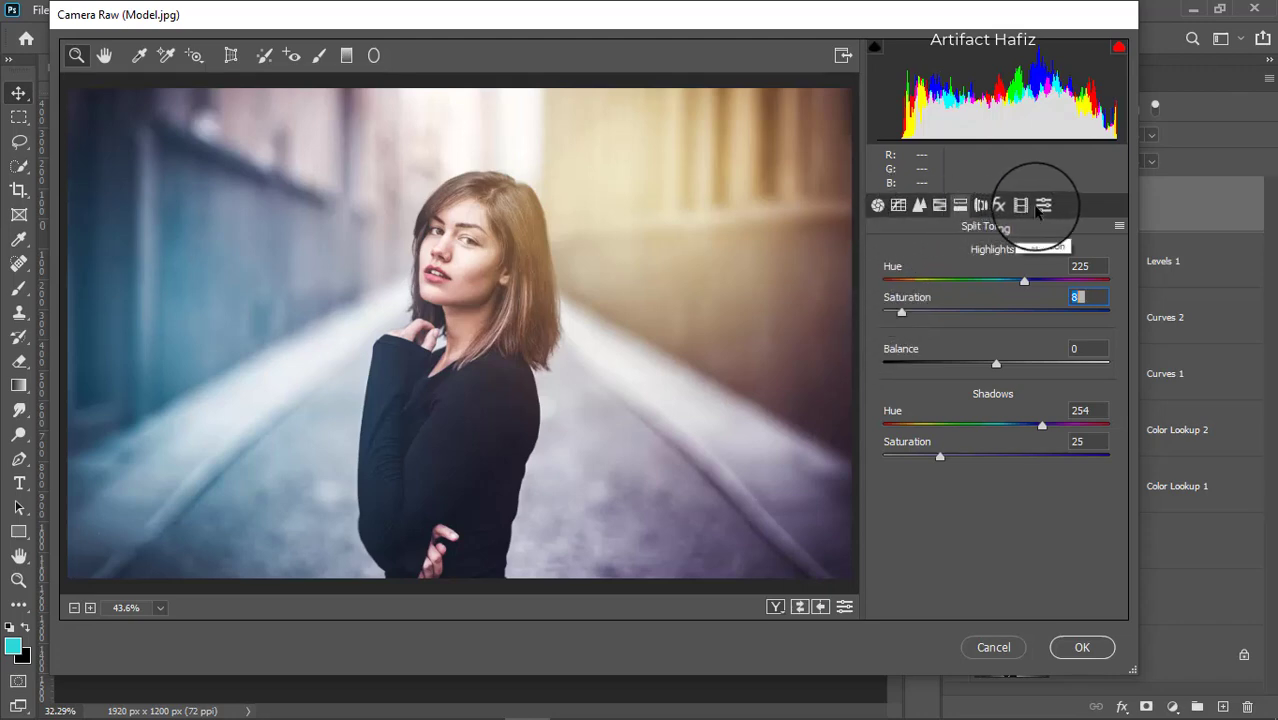
Step: In Calibration, set the Hue of Red Primary to -5, Green Primary to +8 and Blue Primary to -16, and apply the Camera Raw filter
{"action": "left_click", "coordinate": [1001, 204]}
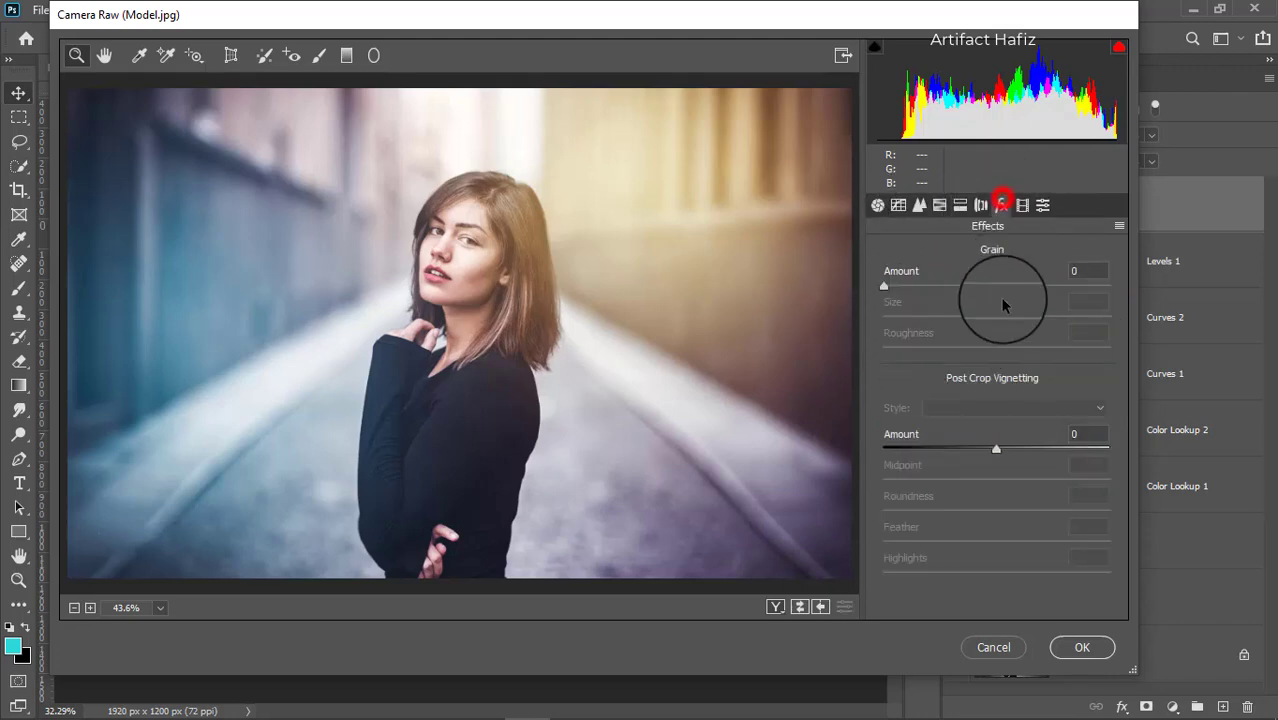
{"action": "left_click", "coordinate": [1022, 204]}
{"action": "mouse_move", "coordinate": [996, 386]}
{"action": "left_mouse_down"}
{"action": "mouse_move", "coordinate": [957, 388]}
{"action": "mouse_move", "coordinate": [1031, 400]}
{"action": "mouse_move", "coordinate": [998, 386]}
{"action": "mouse_move", "coordinate": [996, 400]}
{"action": "left_mouse_up"}
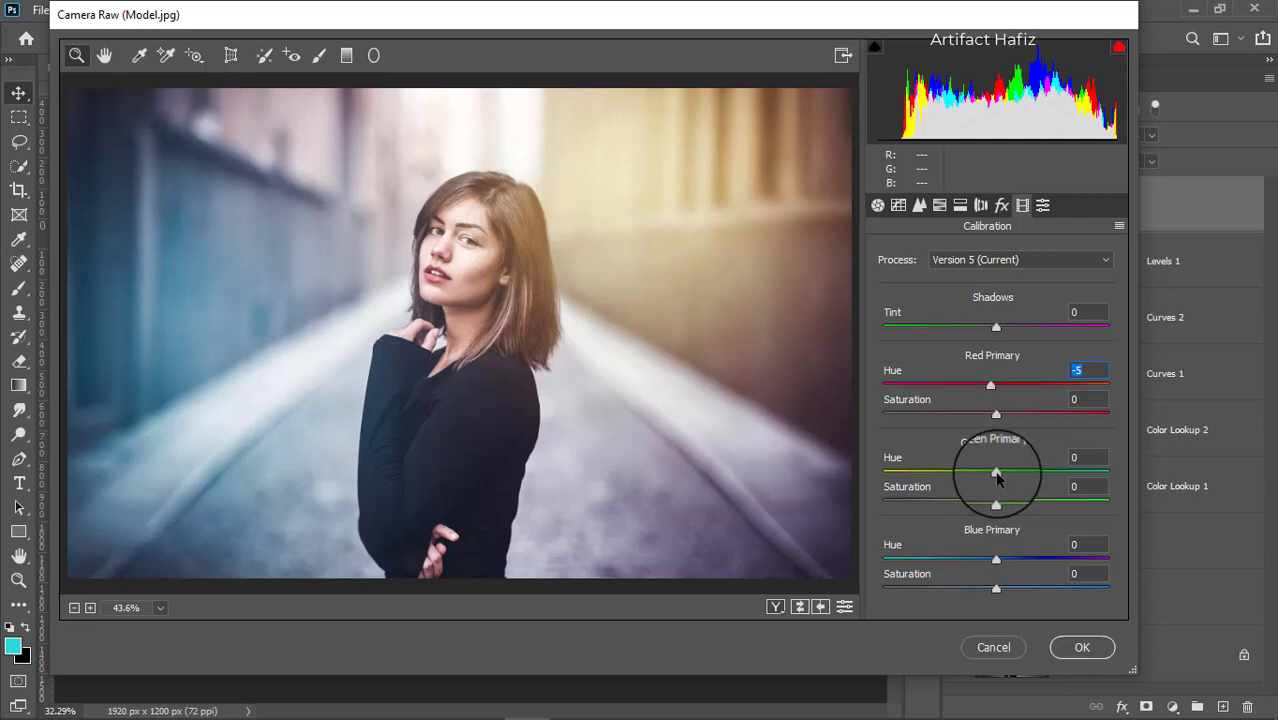
{"action": "mouse_move", "coordinate": [997, 478]}
{"action": "left_mouse_down"}
{"action": "mouse_move", "coordinate": [1030, 474]}
{"action": "mouse_move", "coordinate": [949, 468]}
{"action": "mouse_move", "coordinate": [1007, 476]}
{"action": "left_mouse_up"}
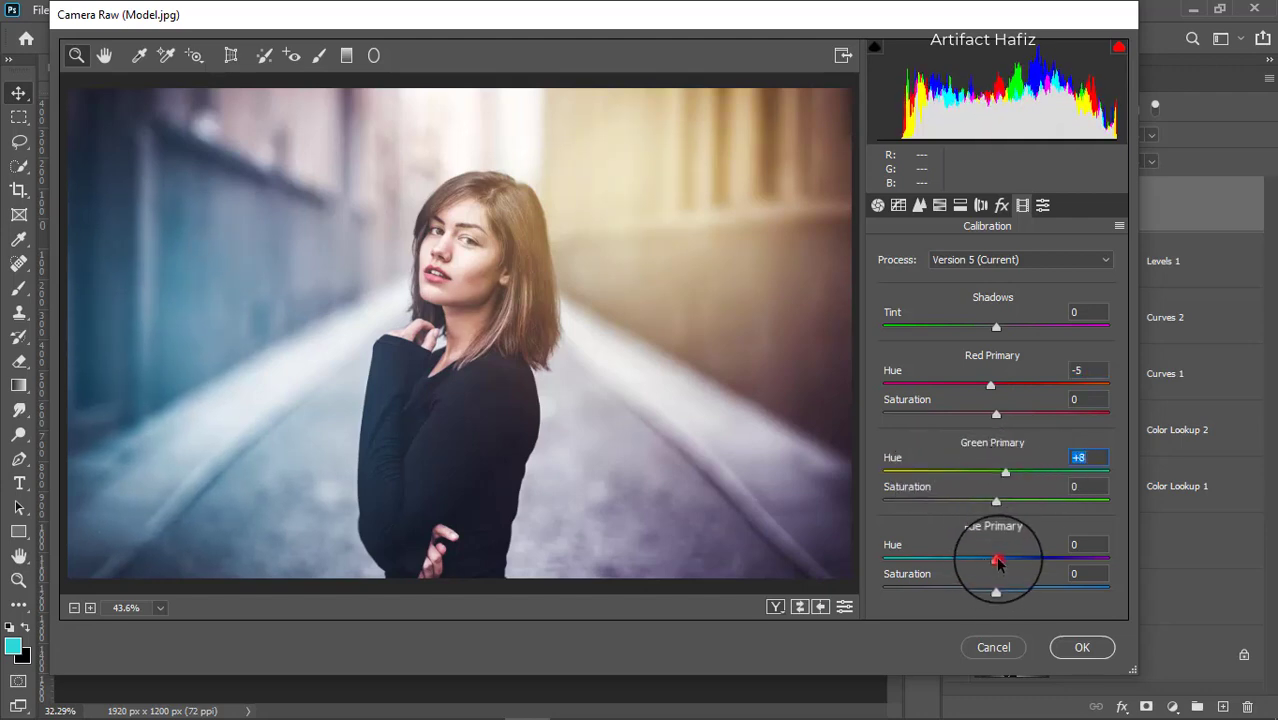
{"action": "mouse_move", "coordinate": [996, 557]}
{"action": "left_mouse_down"}
{"action": "mouse_move", "coordinate": [970, 559]}
{"action": "mouse_move", "coordinate": [980, 566]}
{"action": "left_mouse_up"}
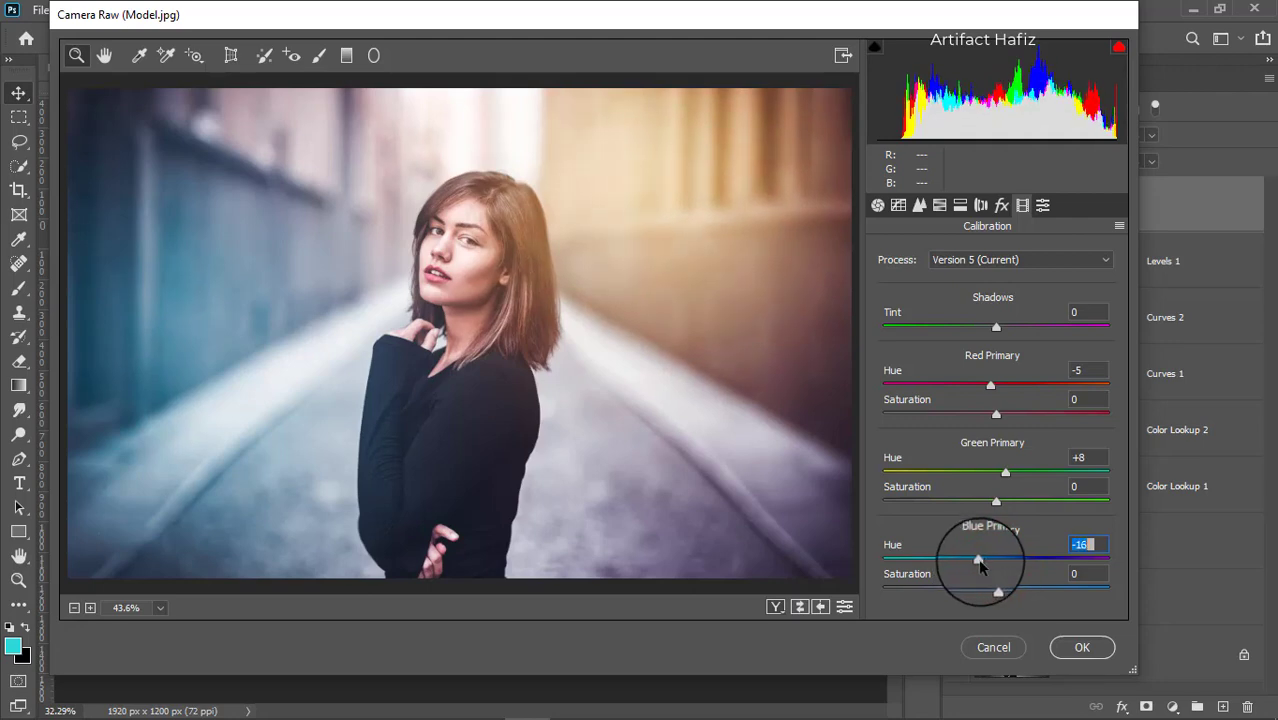
{"action": "left_click", "coordinate": [1080, 648]}
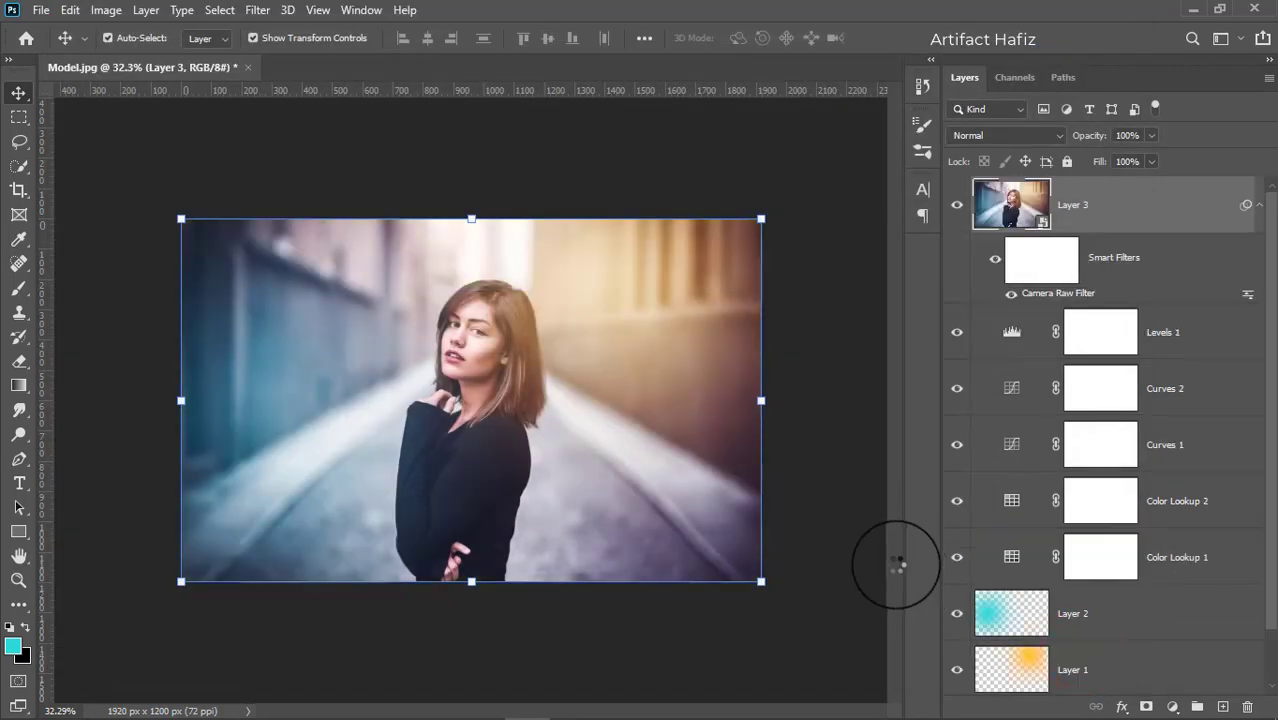
Step: Hide and show Layer 3 to compare the image without and with the Camera Raw grading
{"action": "left_click", "coordinate": [957, 205]}
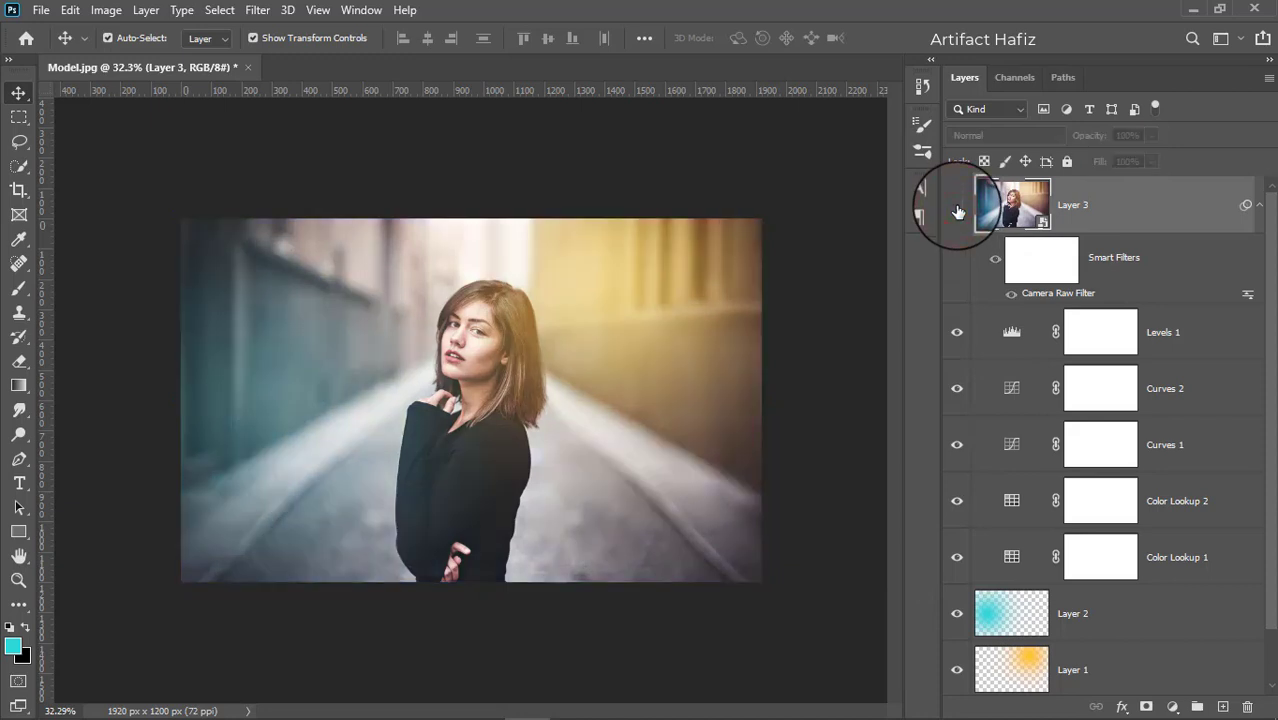
{"action": "left_click", "coordinate": [956, 207]}
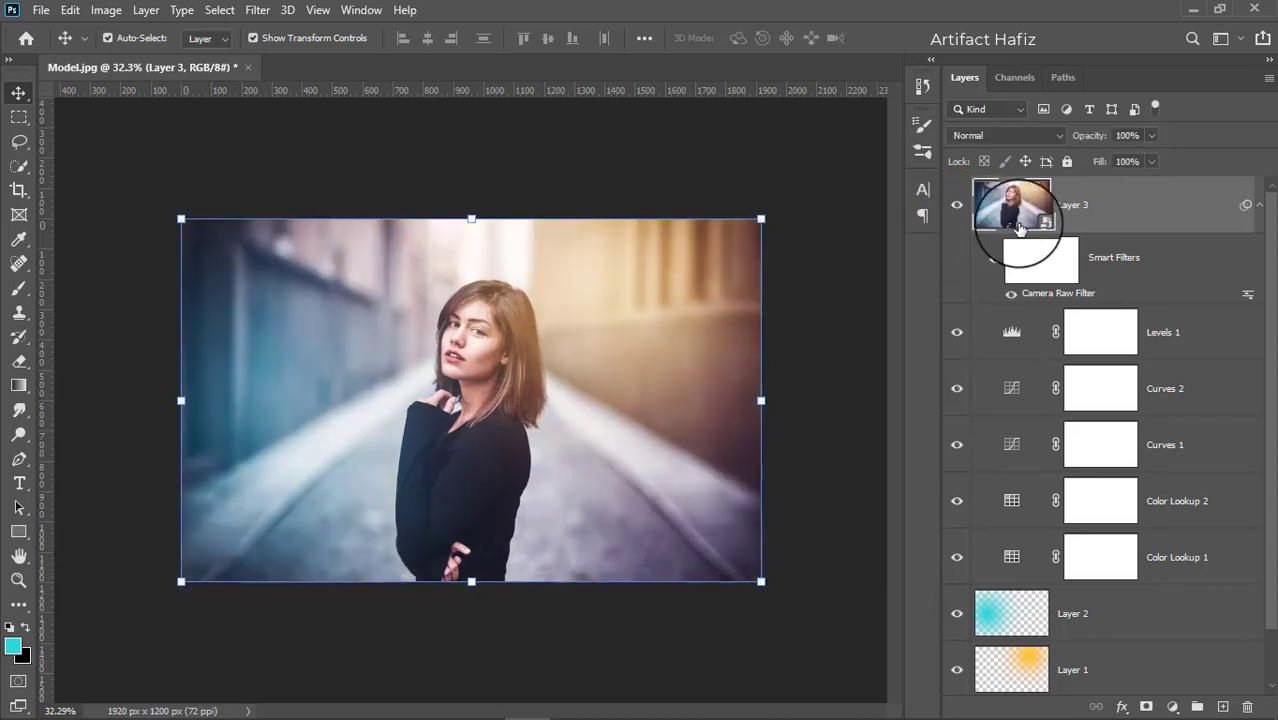
Step: Add a Curves adjustment layer above Layer 3, pull the RGB midtones down slightly and lift the black point a little
{"action": "left_click", "coordinate": [1094, 204]}
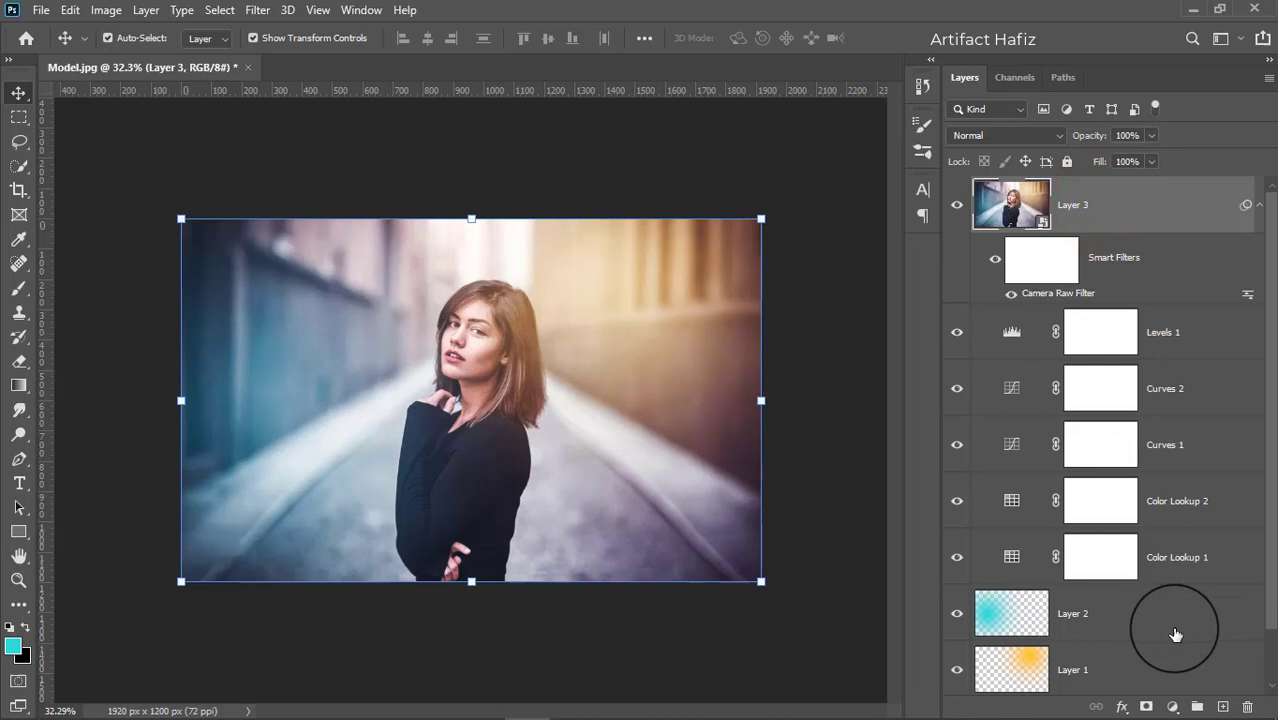
{"action": "left_click", "coordinate": [1172, 707]}
{"action": "left_click", "coordinate": [1160, 465]}
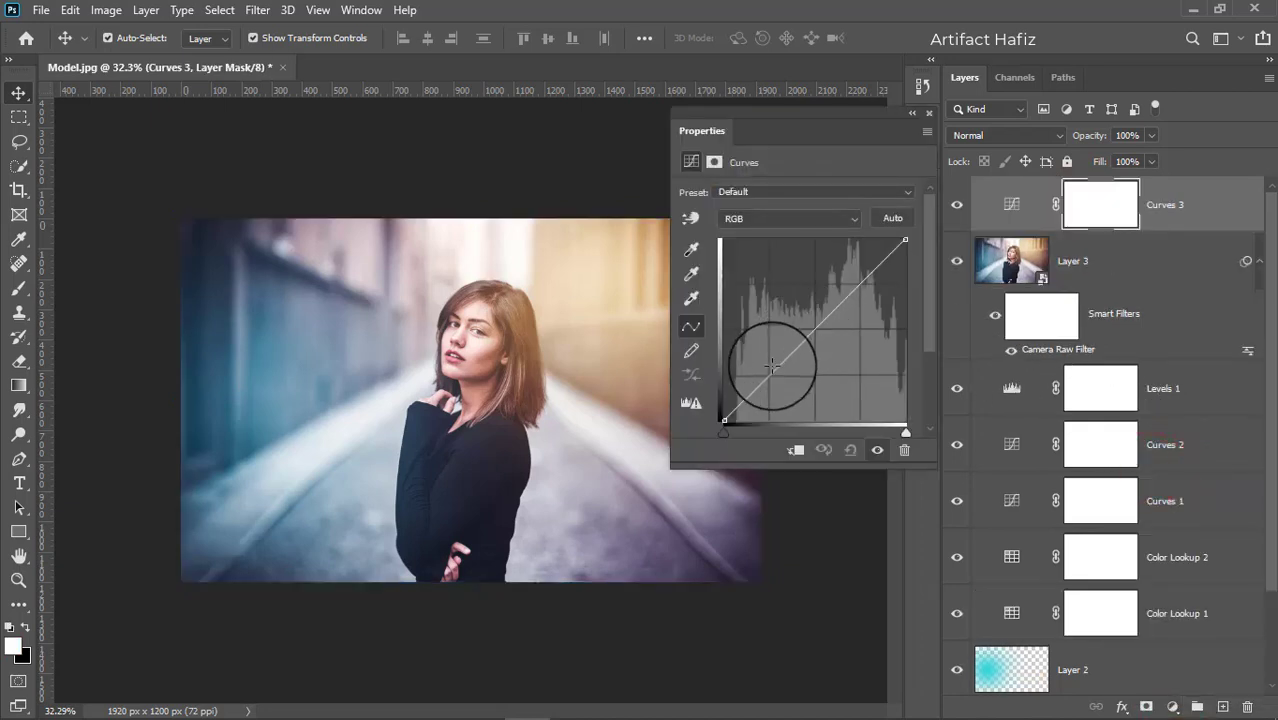
{"action": "left_click_drag", "start_coordinate": [812, 332], "coordinate": [820, 341]}
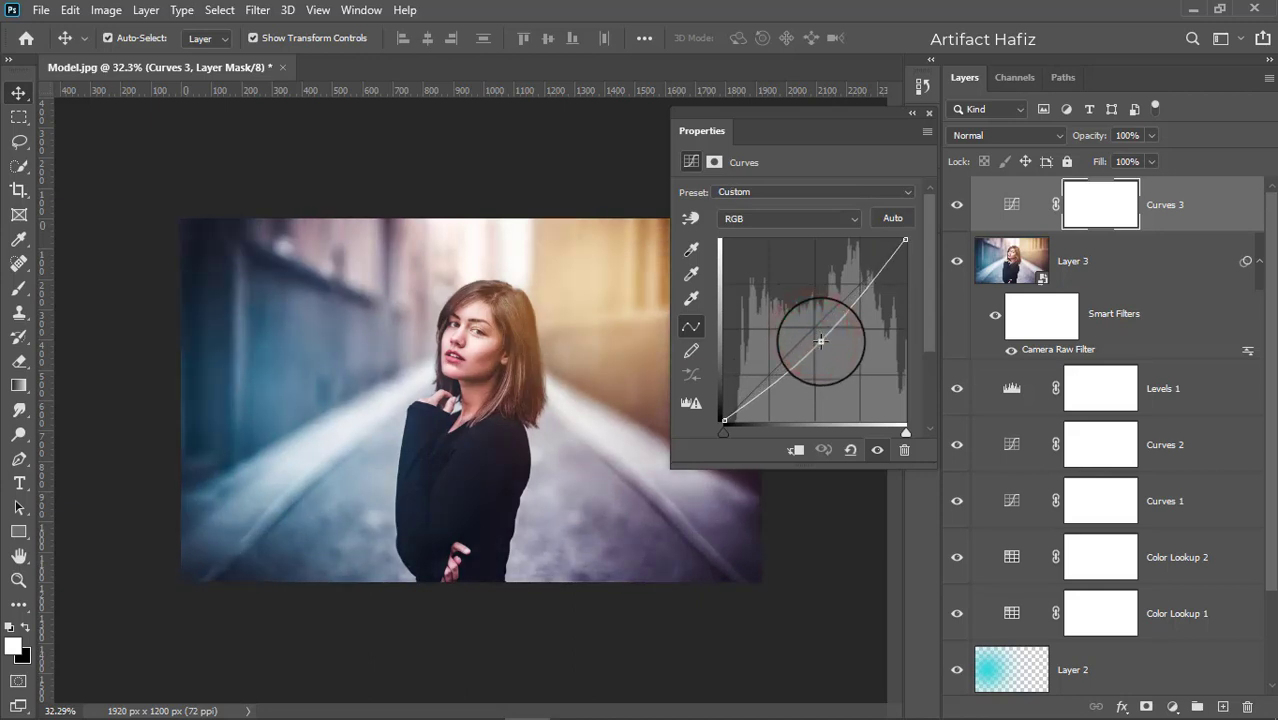
{"action": "left_click_drag", "start_coordinate": [724, 420], "coordinate": [724, 412]}
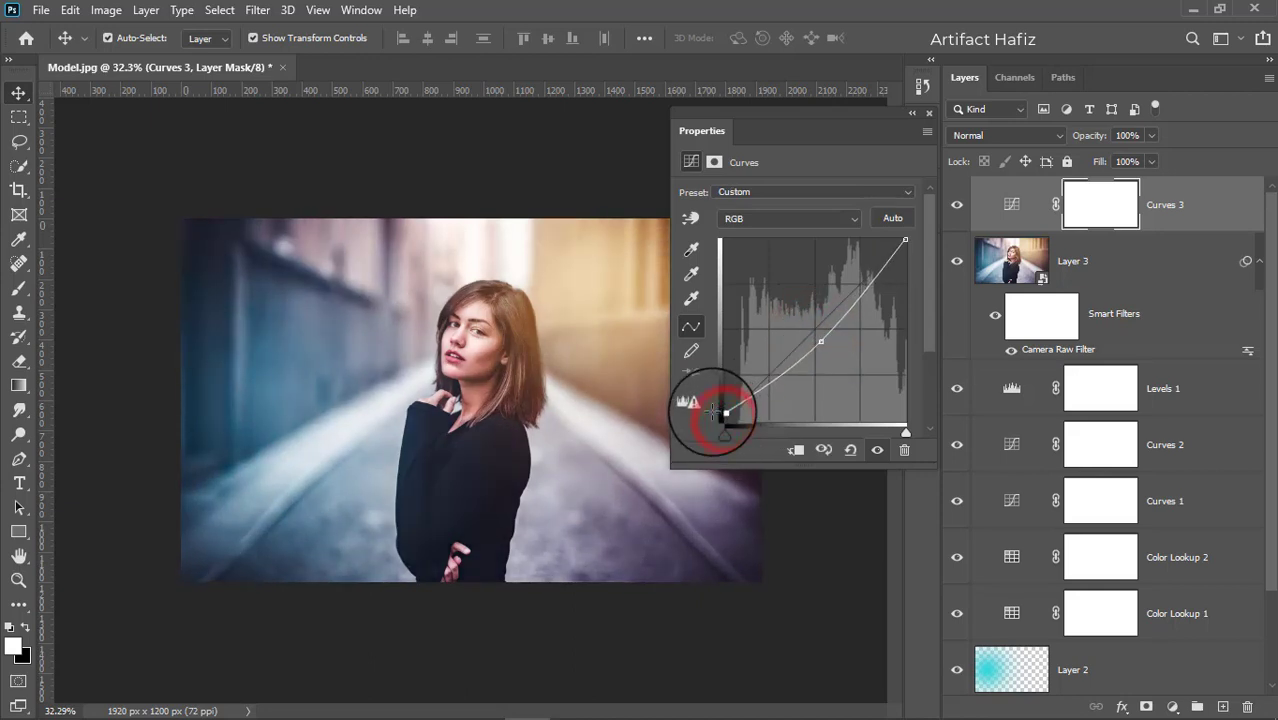
{"action": "left_click", "coordinate": [927, 120]}
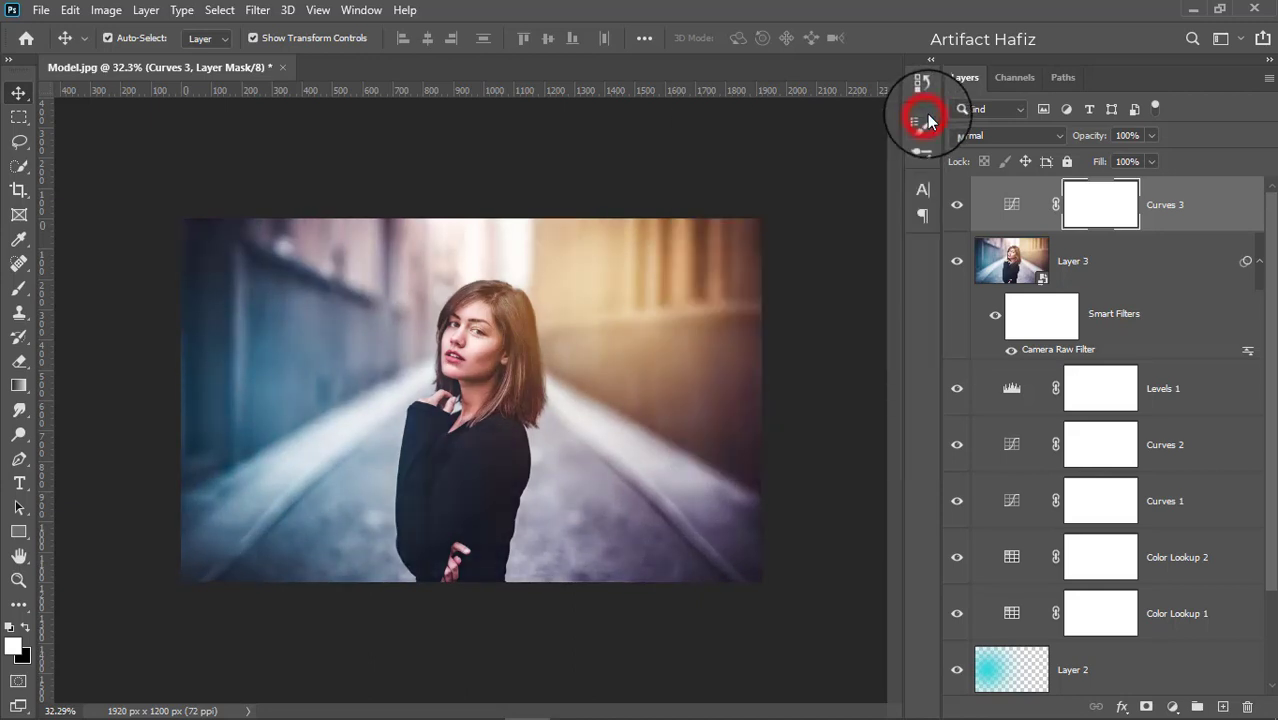
Step: Toggle the visibility of all layers except Background to compare the original photo with the finished grade
{"action": "scroll", "coordinate": [1090, 320], "scroll_direction": "down", "scroll_amount": 2}
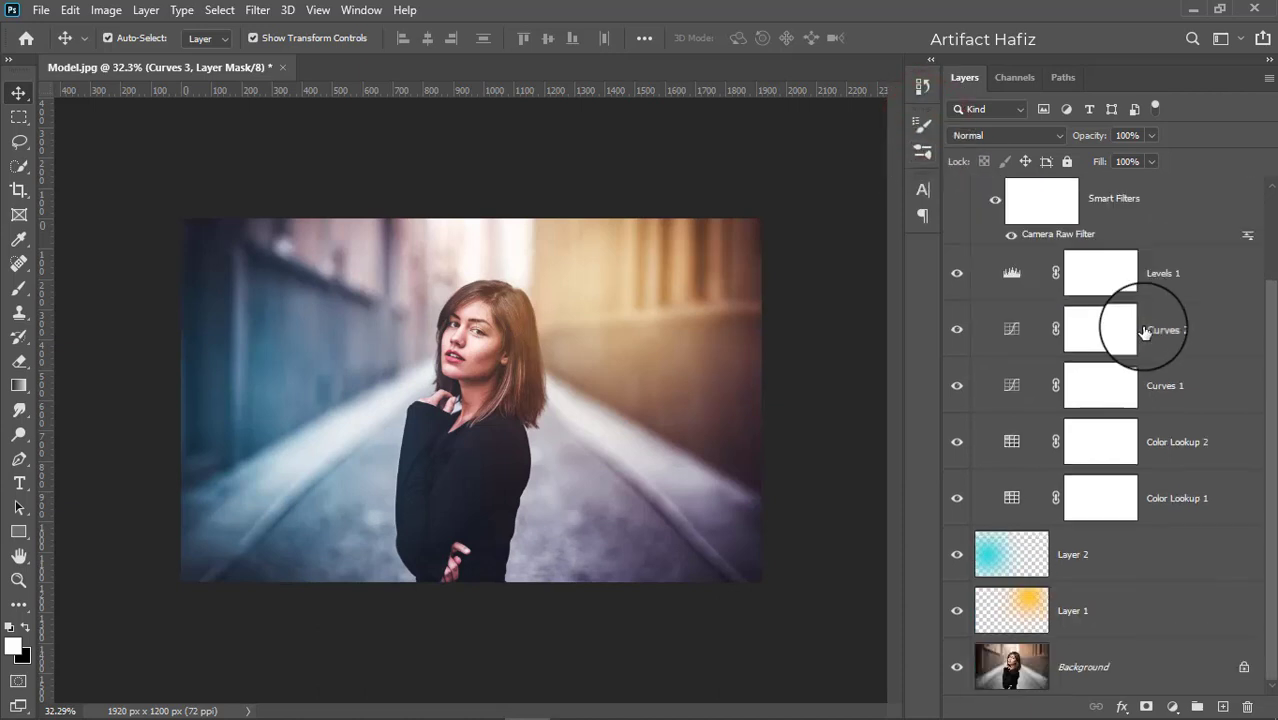
{"action": "left_click", "coordinate": [957, 668], "text": "alt"}
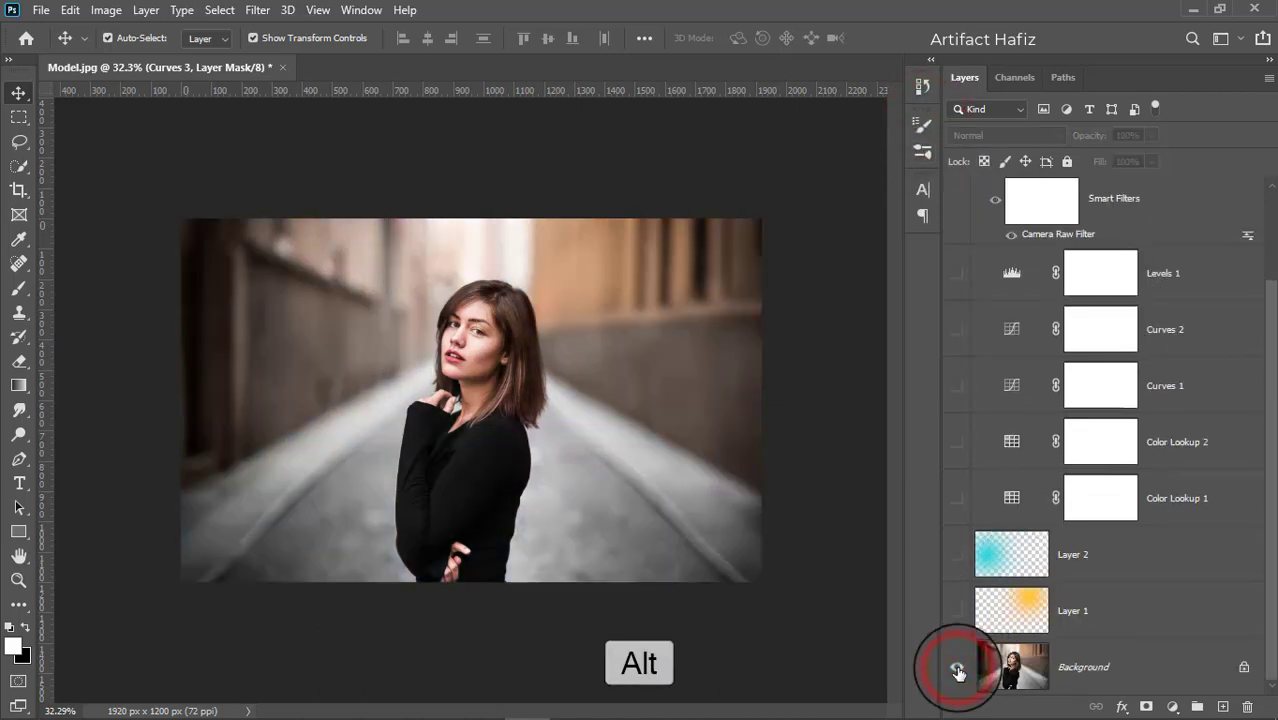
{"action": "left_click", "coordinate": [957, 668], "text": "alt"}
{"action": "left_click", "coordinate": [957, 668], "text": "alt"}
{"action": "left_click", "coordinate": [957, 668], "text": "alt"}
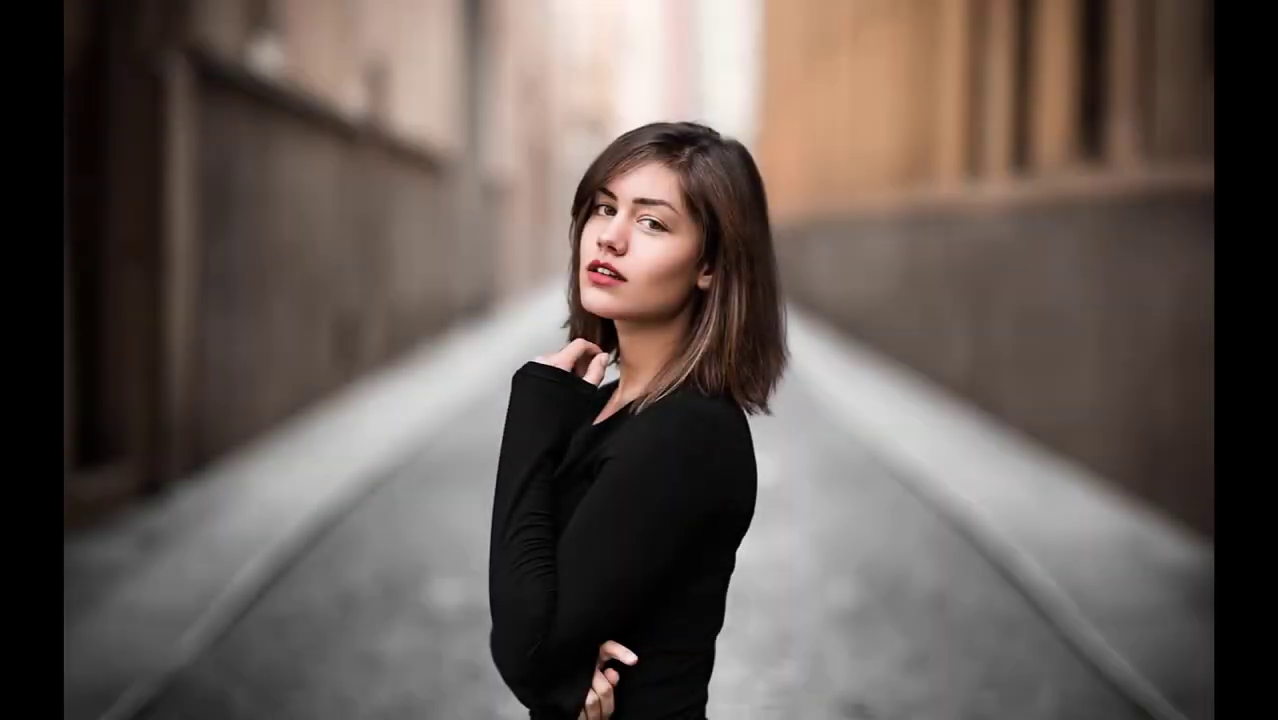